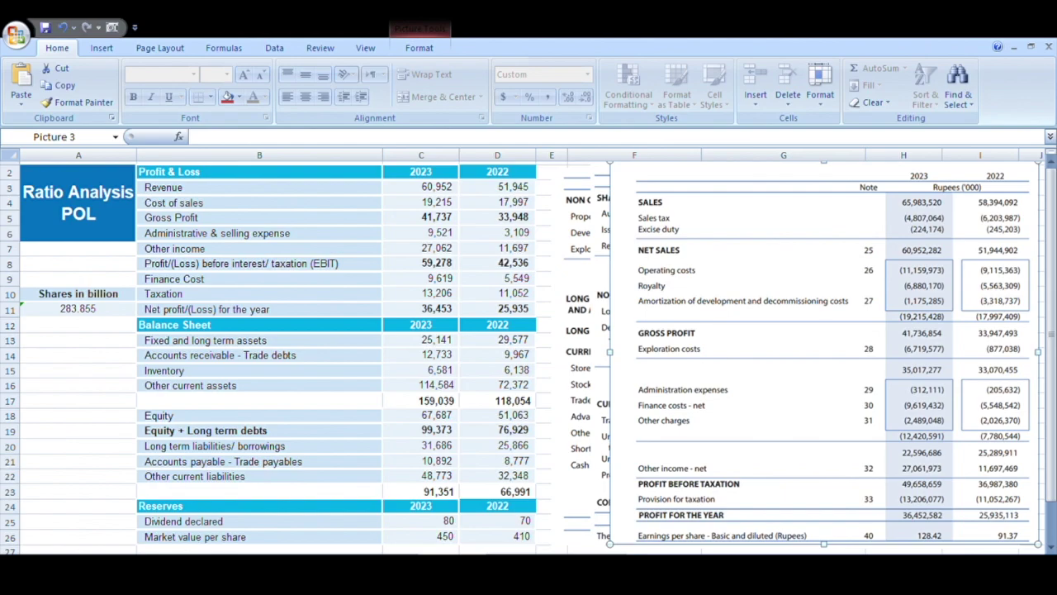
# - Check the 2023 administrative expense and fixed asset formulas, bringing the assets statement picture to the front for comparison
pyautogui.click(420, 232)
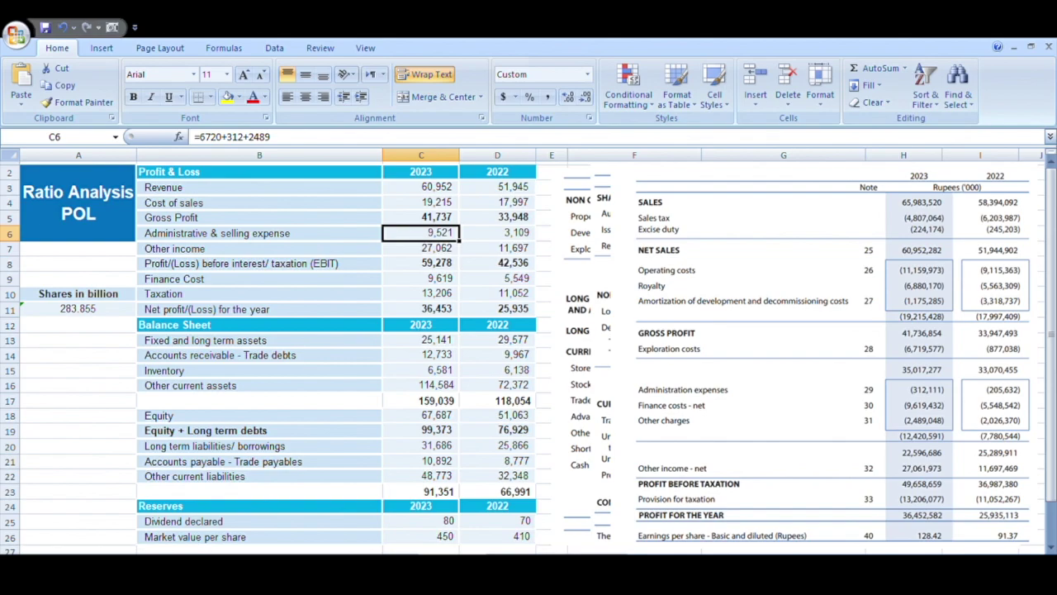
pyautogui.click(776, 355)
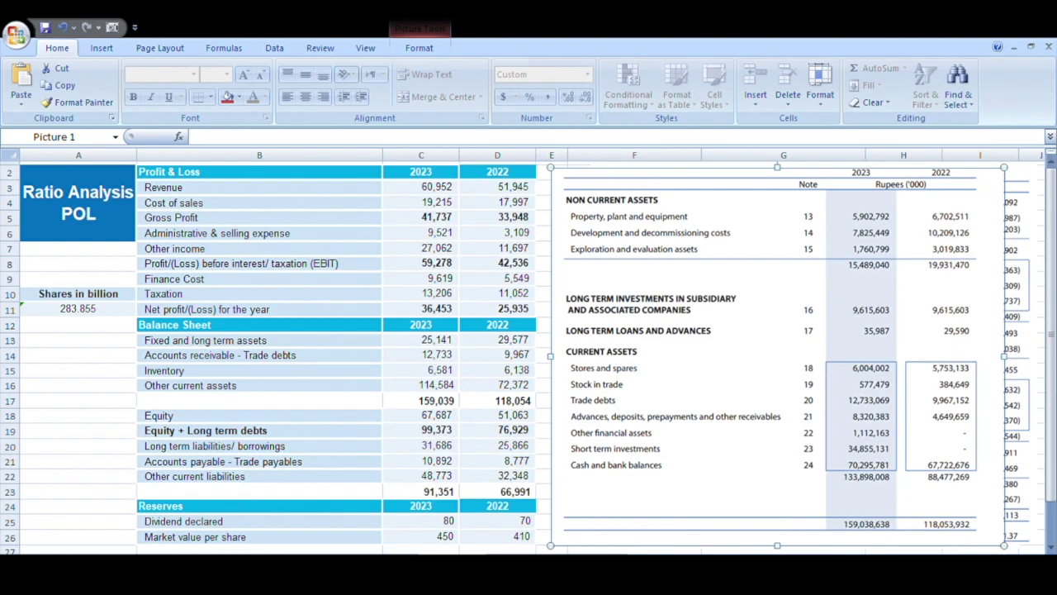
pyautogui.click(421, 339)
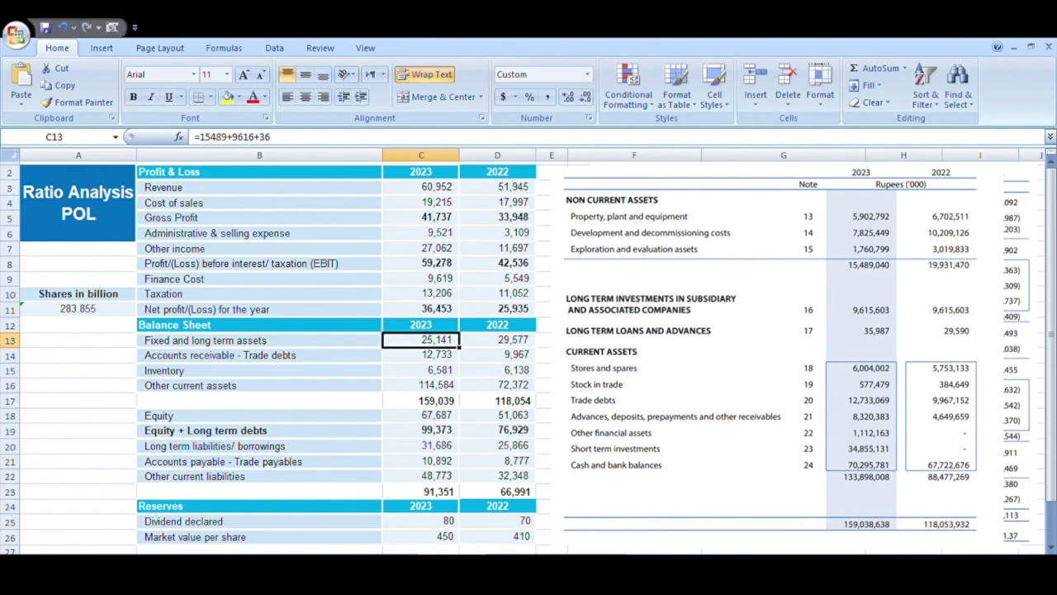
# - Bring the equity and liabilities picture to the front and review the 2023 long-term liabilities, trade payables and other current liabilities entries
pyautogui.click(776, 355)
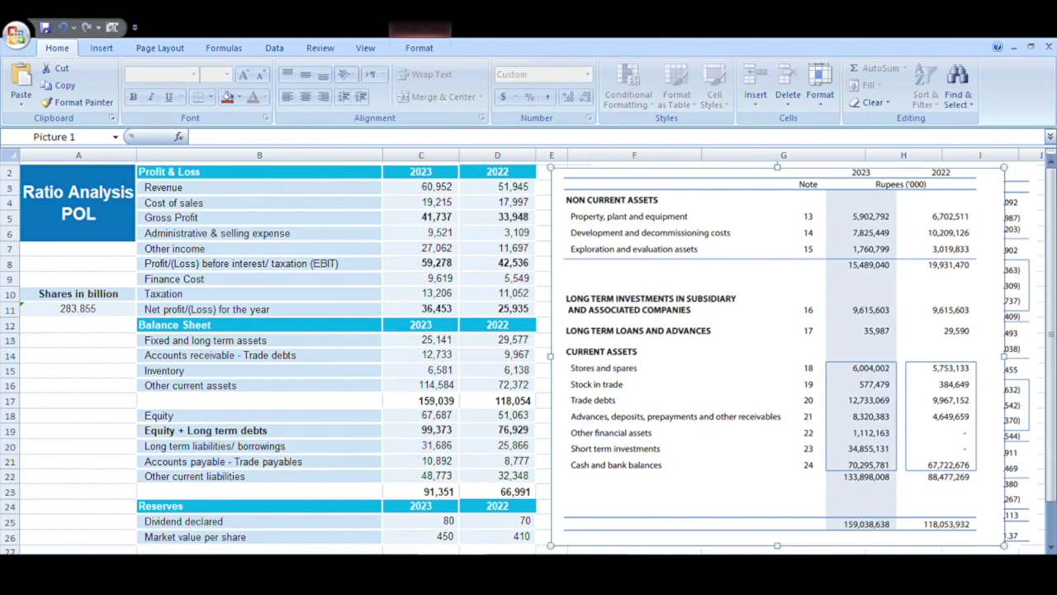
pyautogui.hotkey('ctrl', 'v')
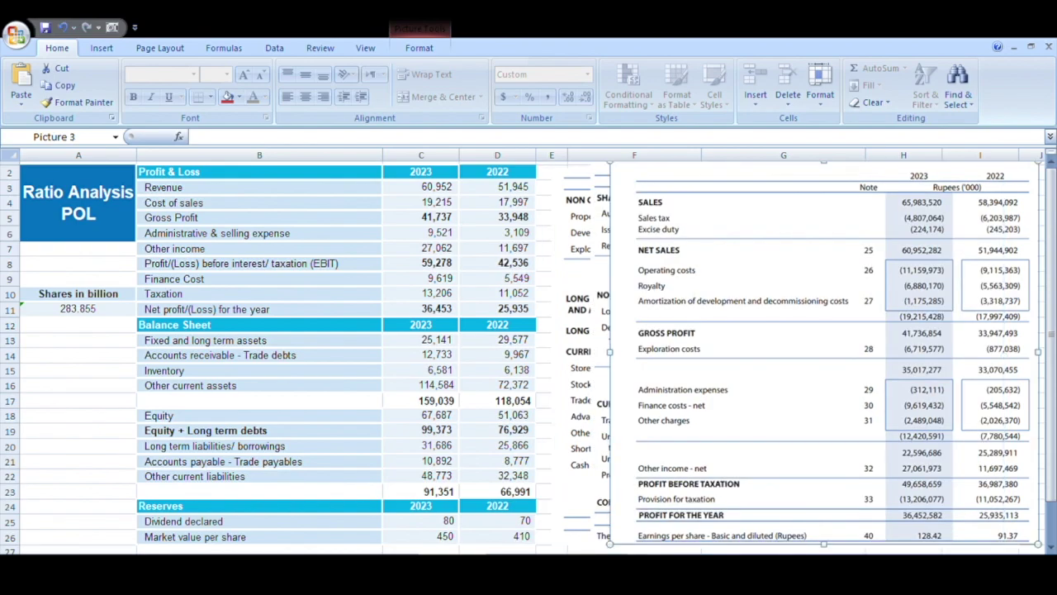
pyautogui.hotkey('ctrl', 'z')
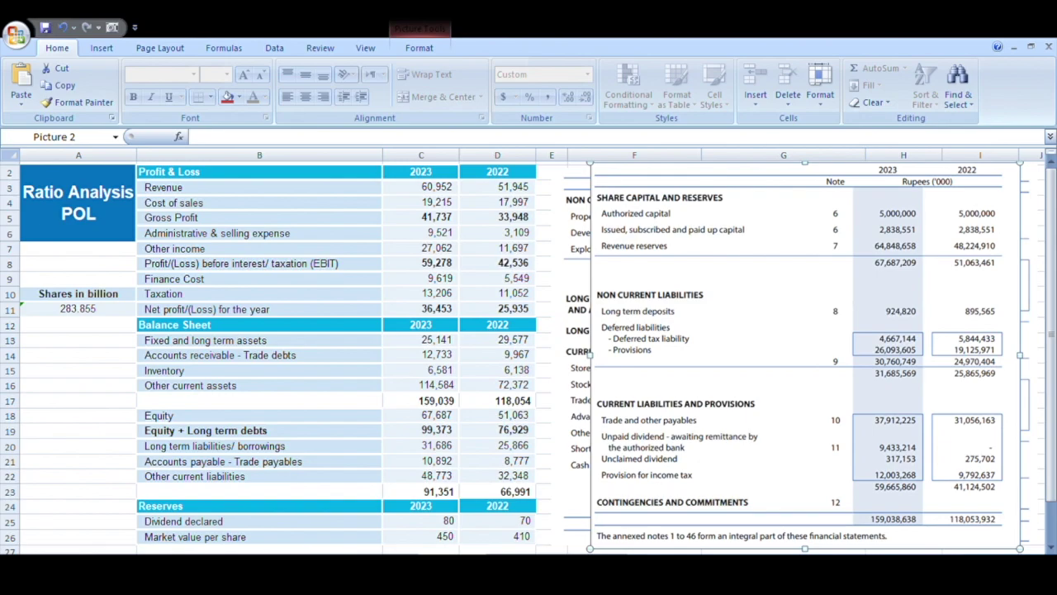
pyautogui.click(420, 445)
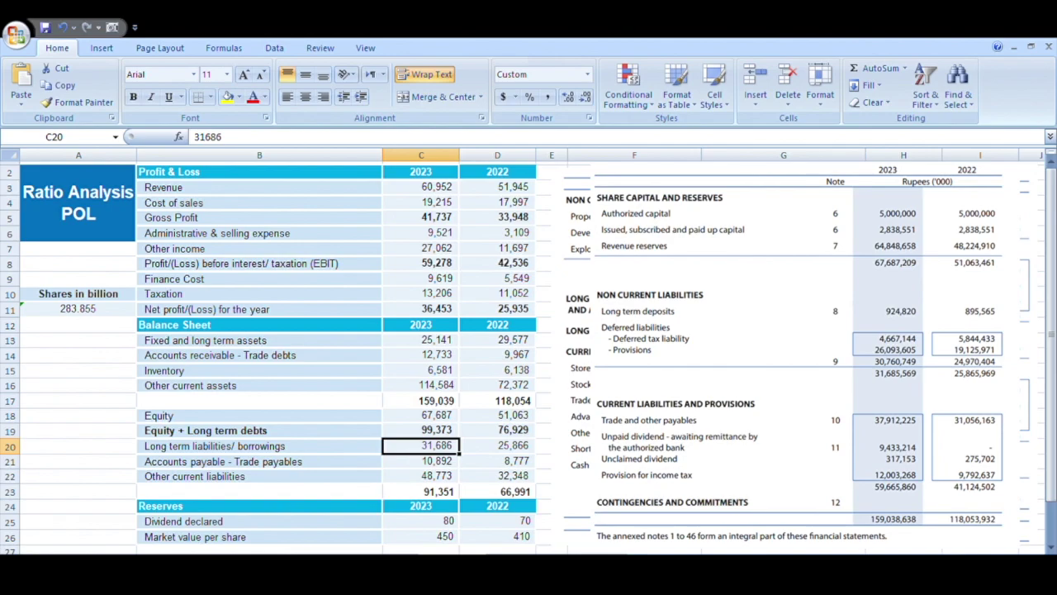
pyautogui.click(420, 461)
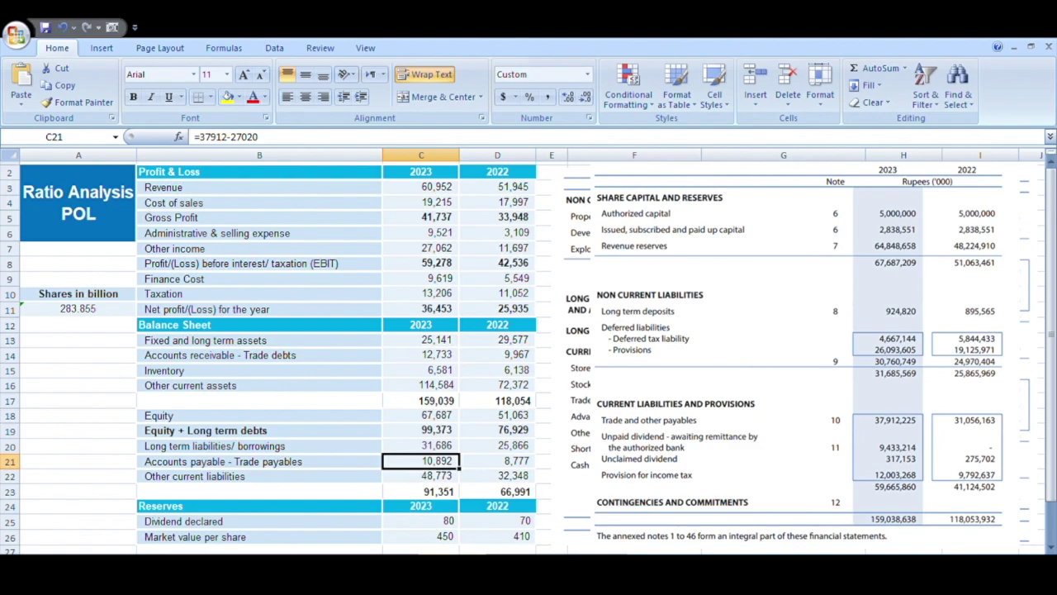
pyautogui.press('Down')
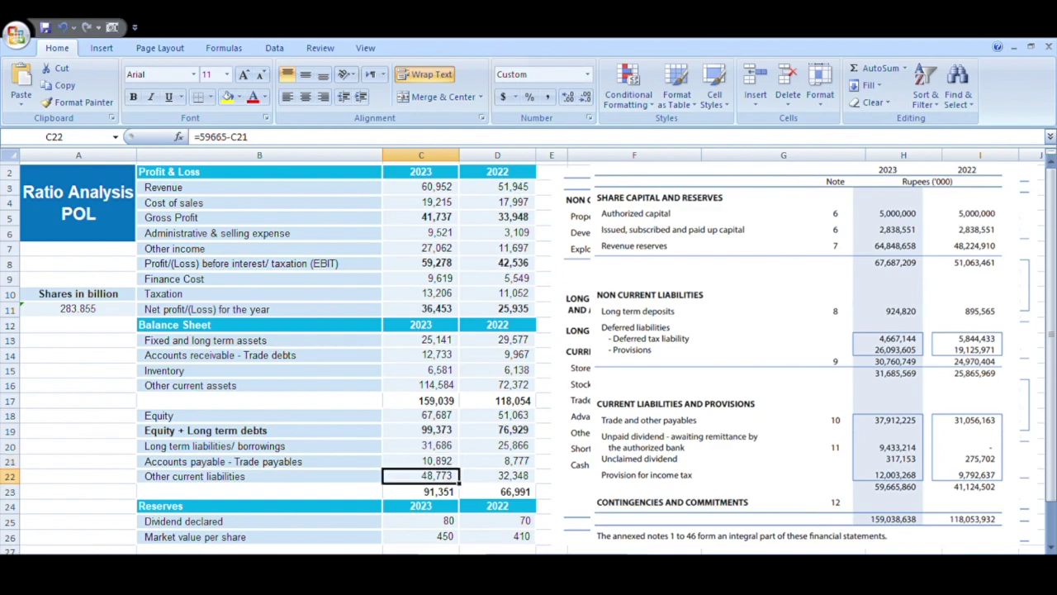
# - Review the dividend declared and market value per share entries for 2023 and 2022 in the Reserves section
pyautogui.press('Down')
pyautogui.press('Down')
pyautogui.press('Down')
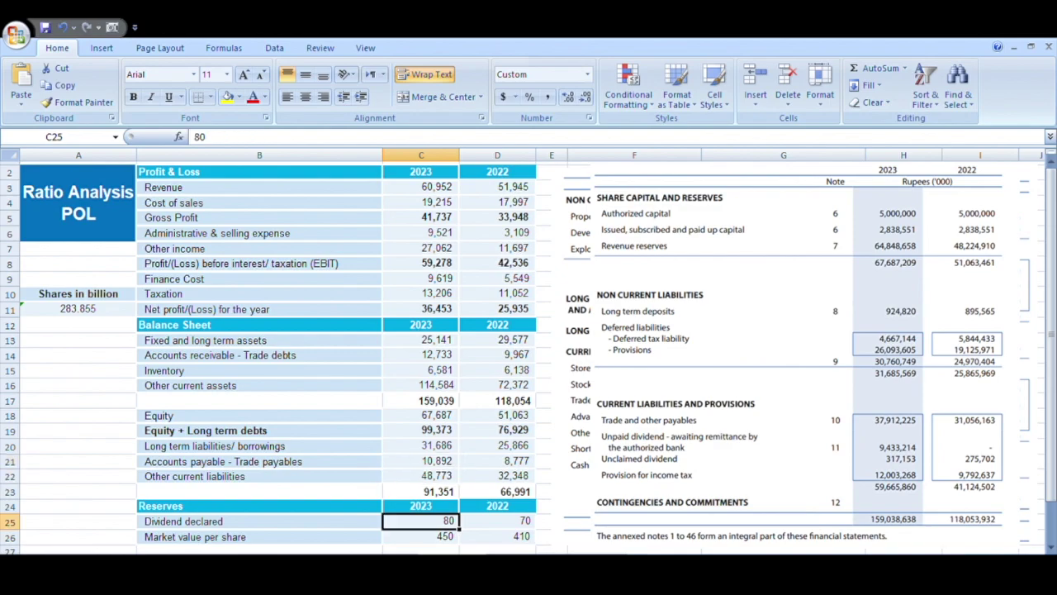
pyautogui.press('Right')
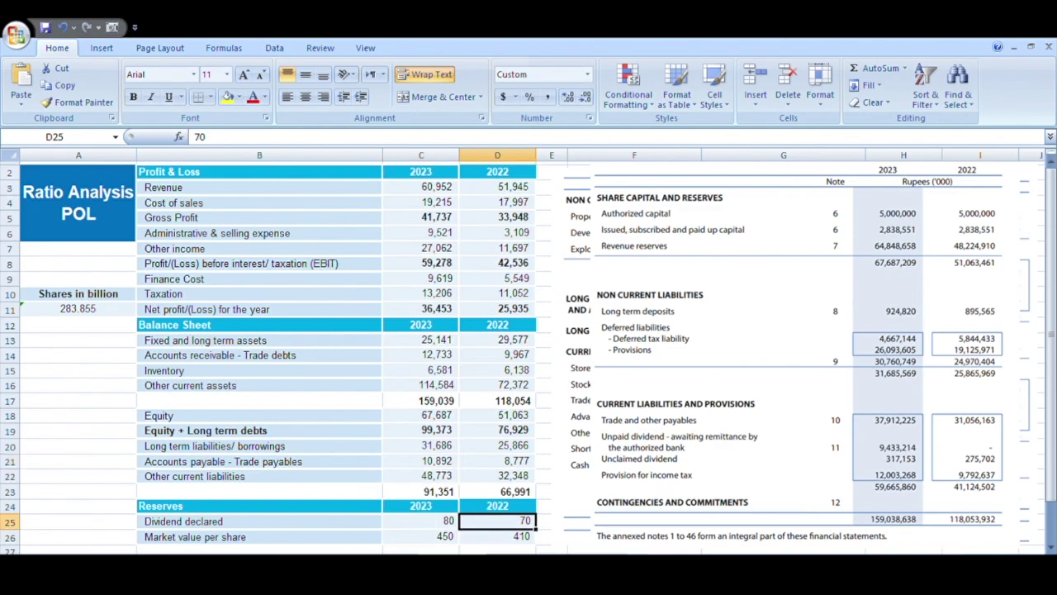
pyautogui.press('Left')
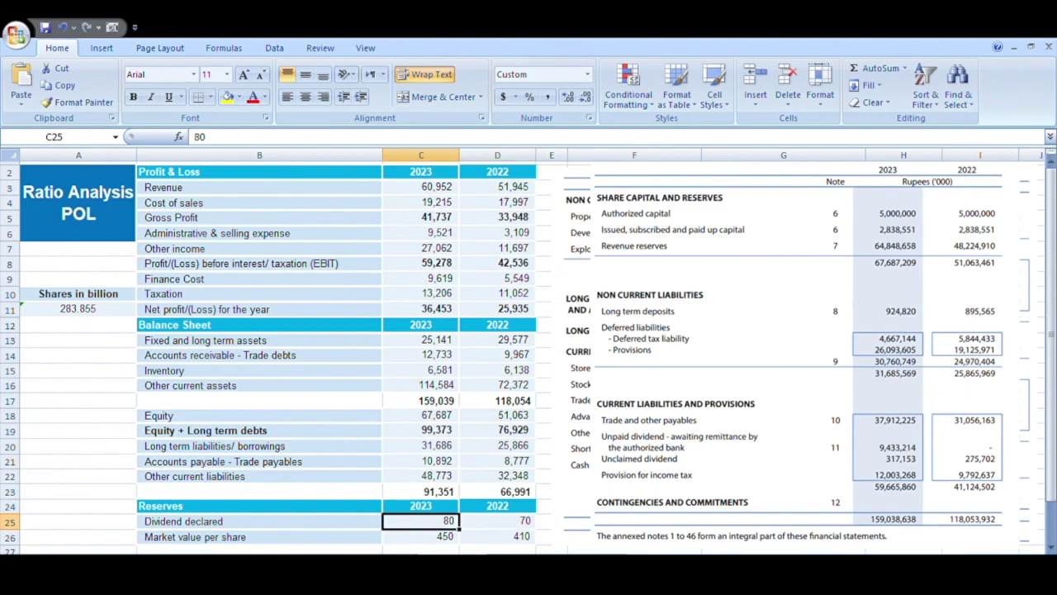
pyautogui.press('Down')
pyautogui.press('Right')
pyautogui.press('Left')
pyautogui.press('Down')
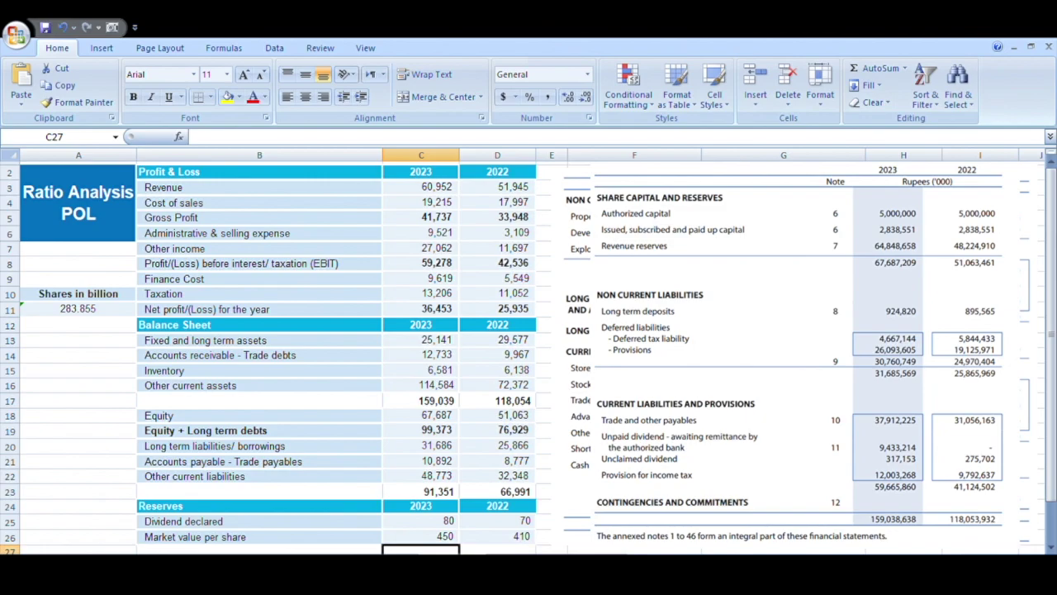
# - Delete the three financial statement pictures covering the Ratios table
pyautogui.click(793, 355)
pyautogui.press('Delete')
pyautogui.click(793, 355)
pyautogui.press('Delete')
pyautogui.click(793, 355)
pyautogui.press('Delete')
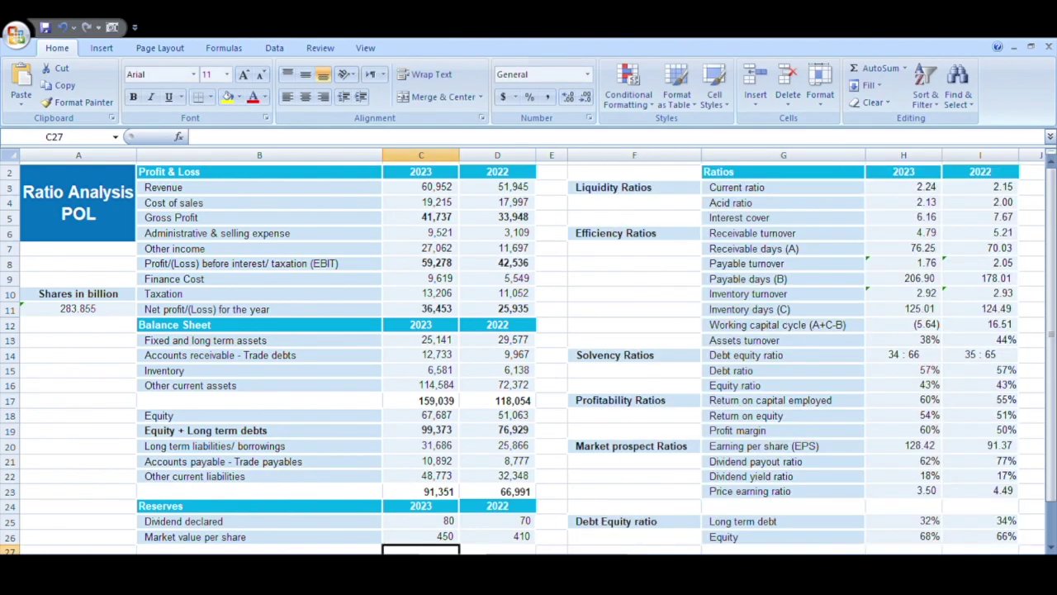
# - Inspect the cell references in the 2023 current ratio and acid ratio formulas, leaving both formulas unedited
pyautogui.click(903, 187)
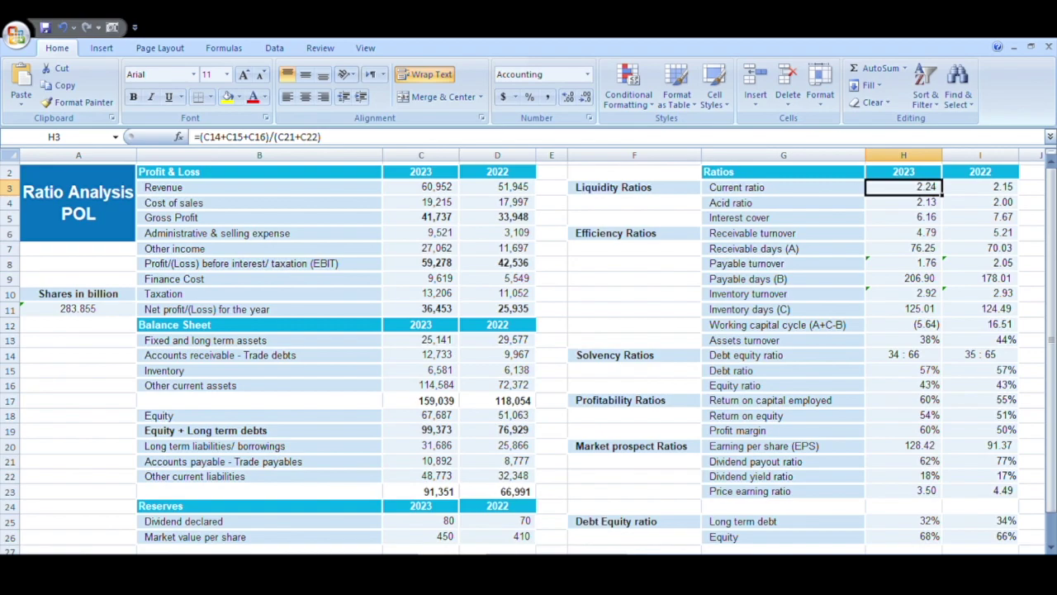
pyautogui.press('F2')
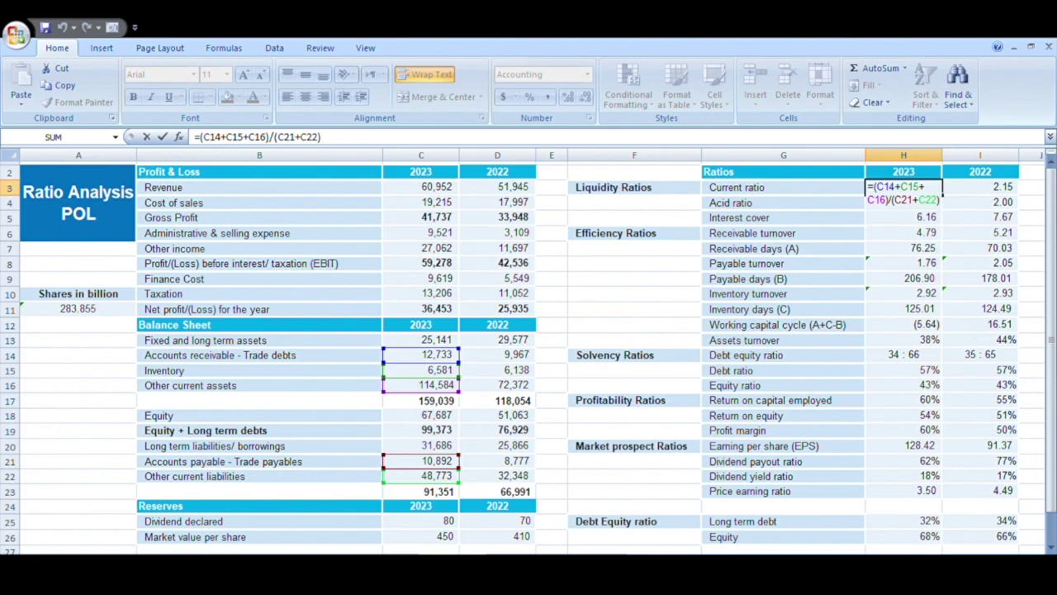
pyautogui.press('Escape')
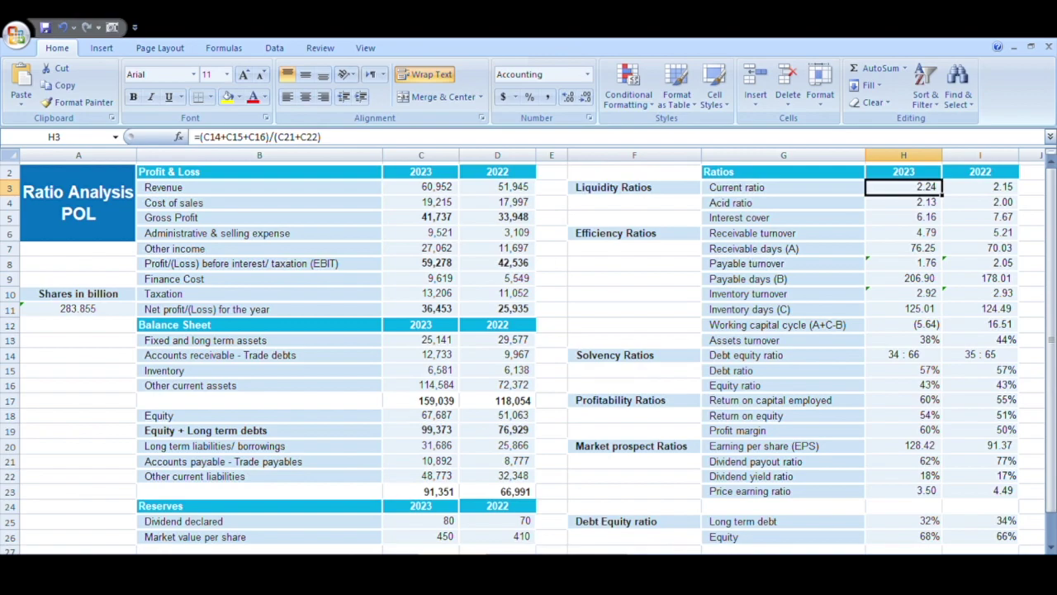
pyautogui.click(902, 203)
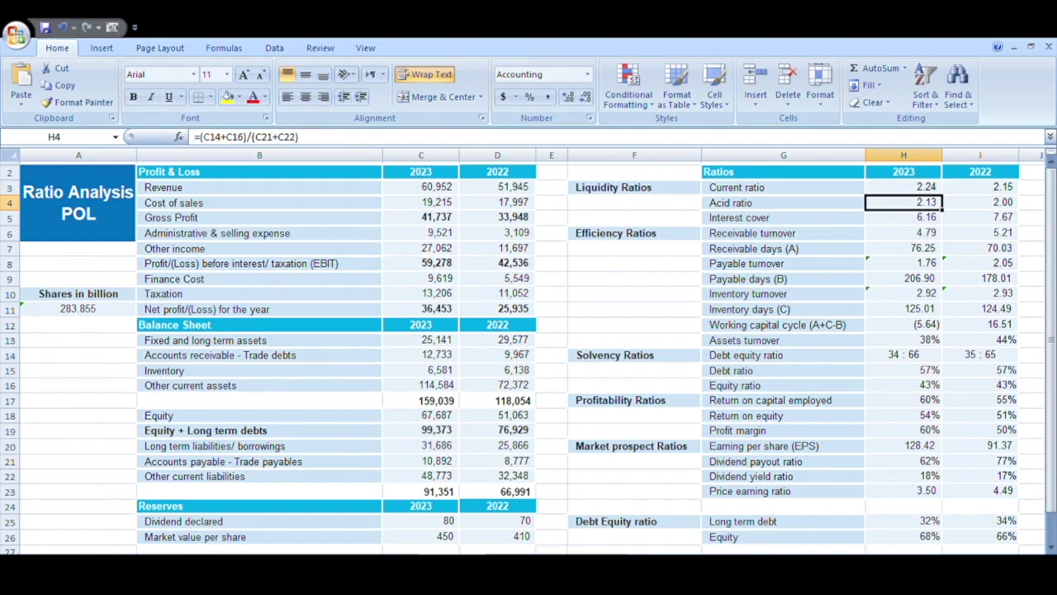
pyautogui.press('F2')
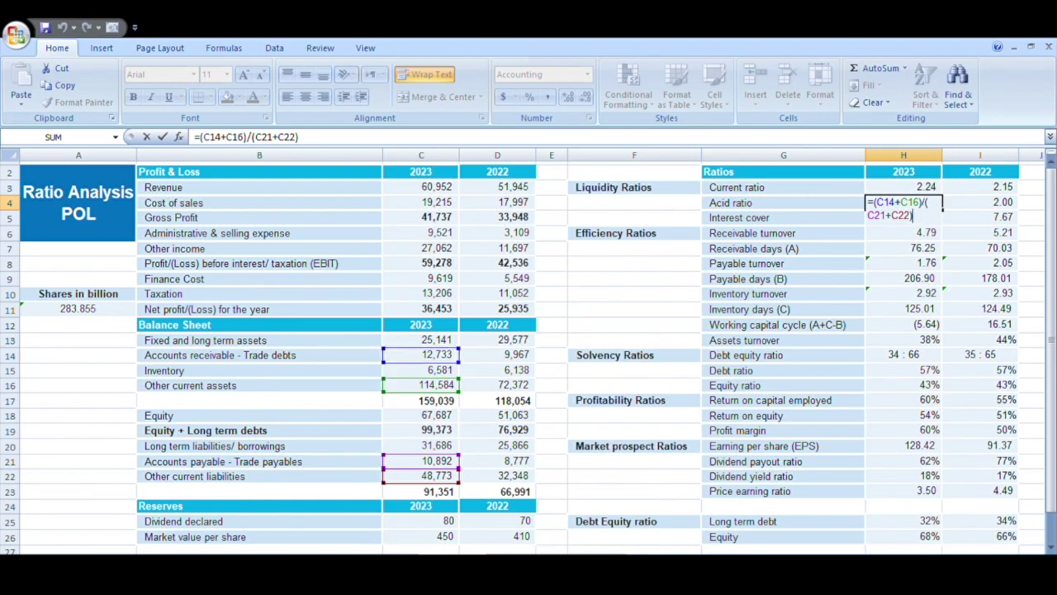
pyautogui.hotkey('ctrl', 'Return')
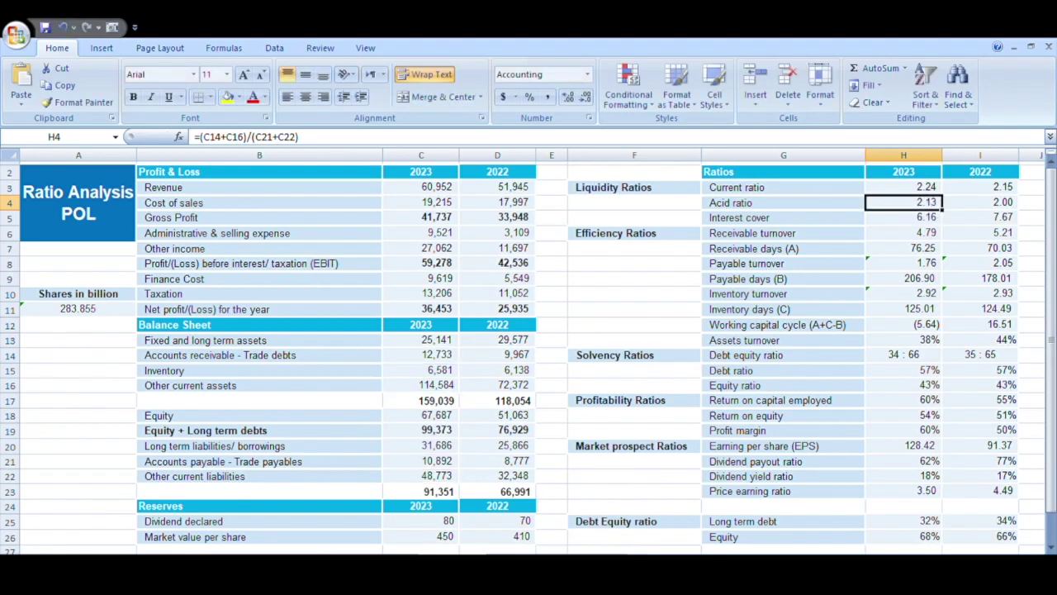
# - Inspect the cell references in the 2023 interest cover formula in H5
pyautogui.click(904, 217)
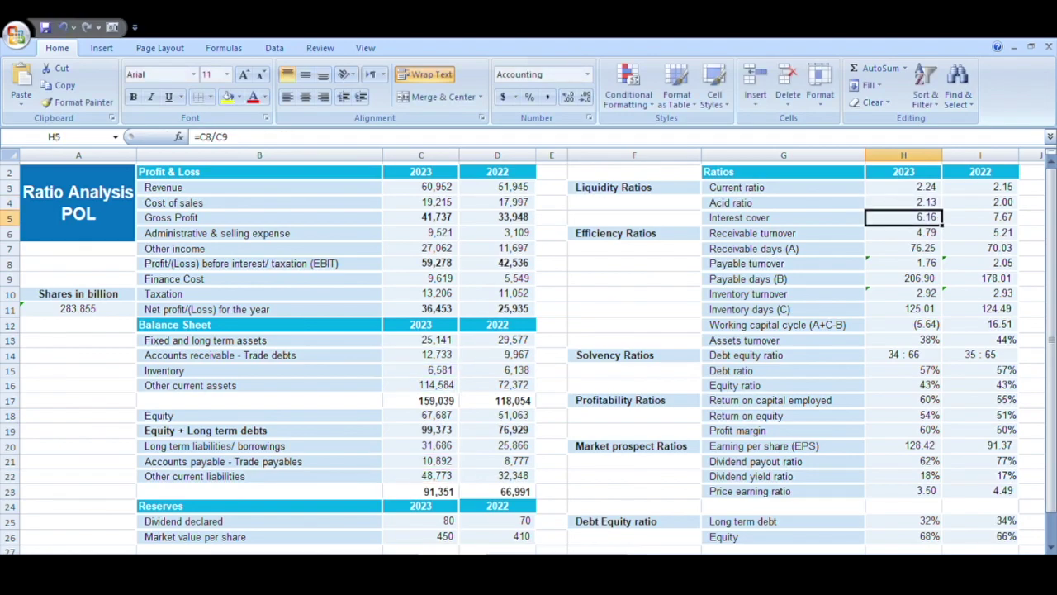
pyautogui.press('F2')
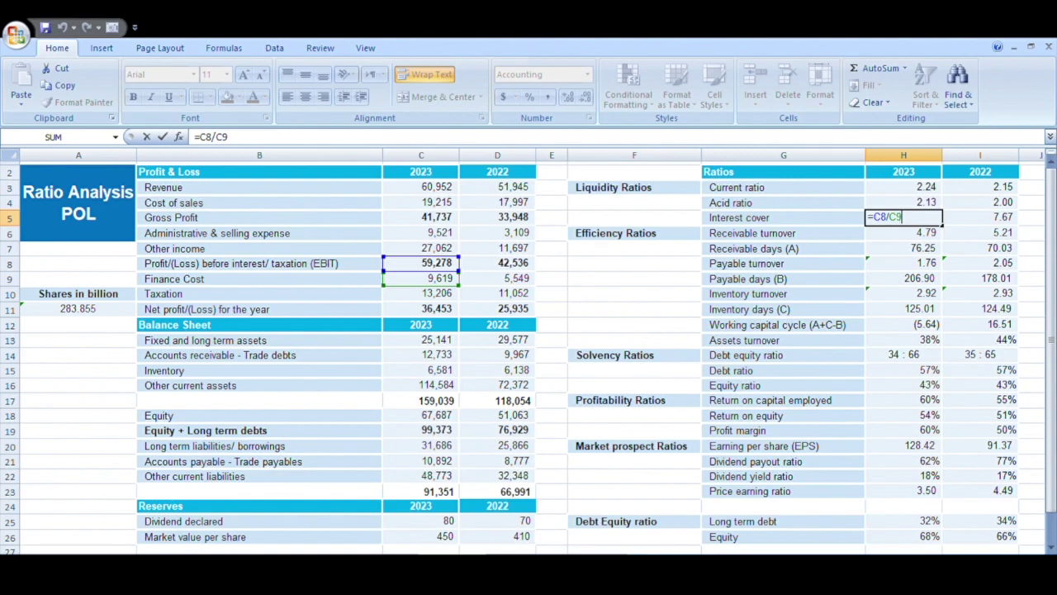
pyautogui.press('Escape')
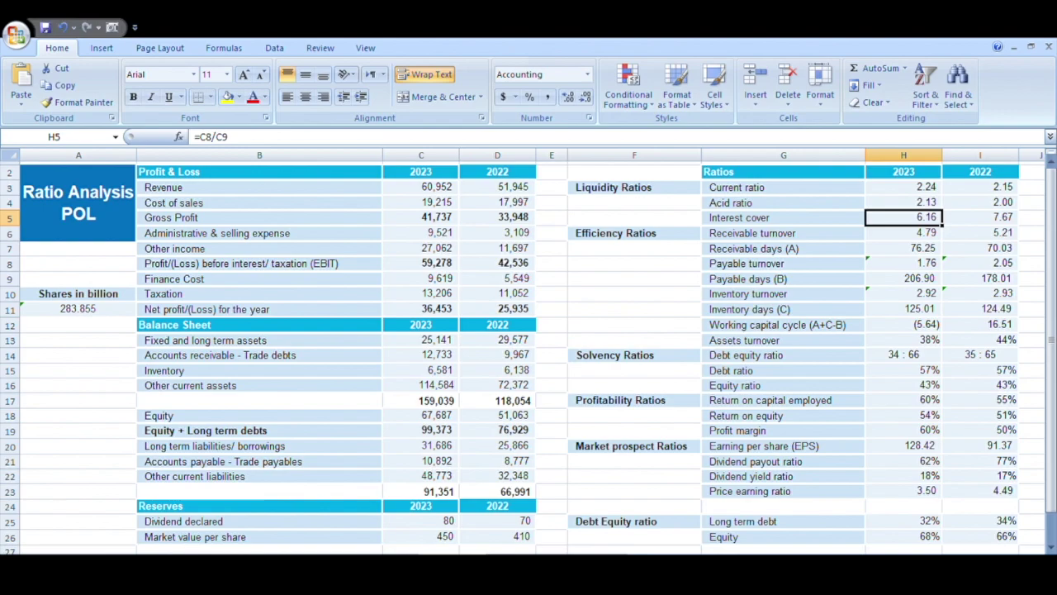
pyautogui.press('F2')
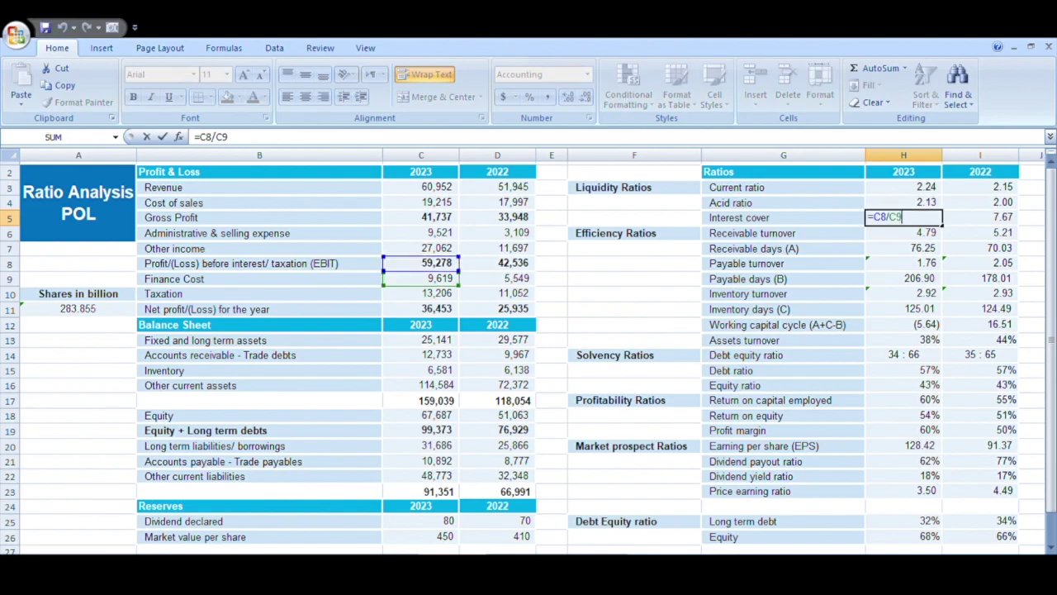
pyautogui.press('Escape')
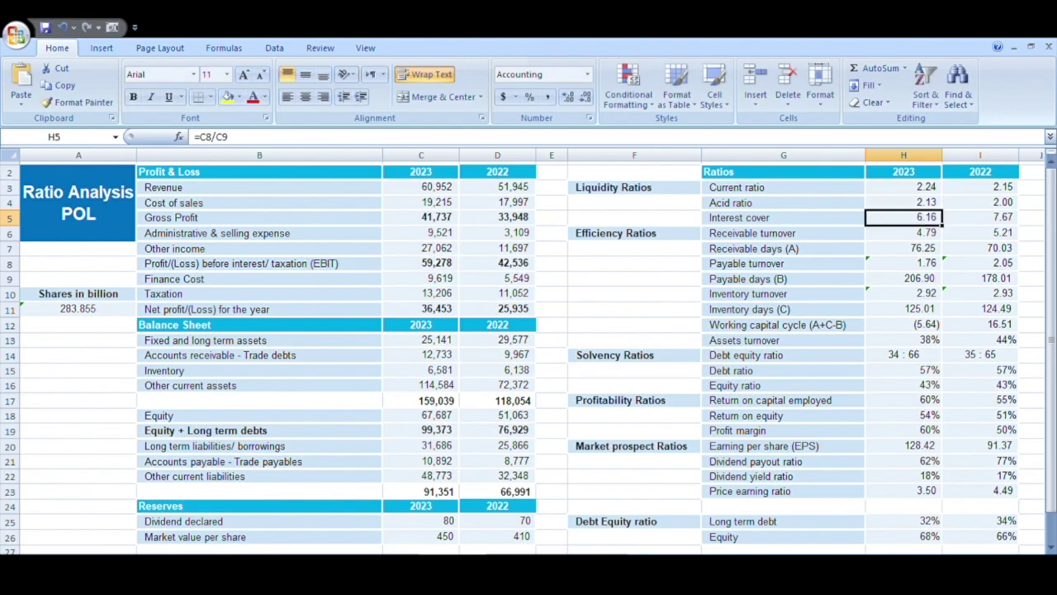
pyautogui.press('F2')
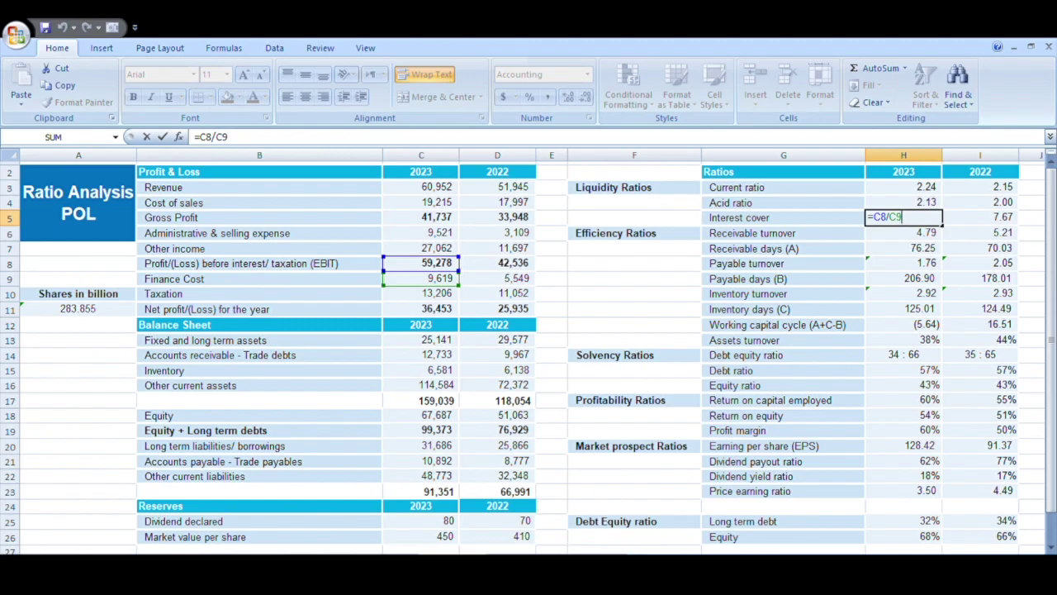
pyautogui.press('Escape')
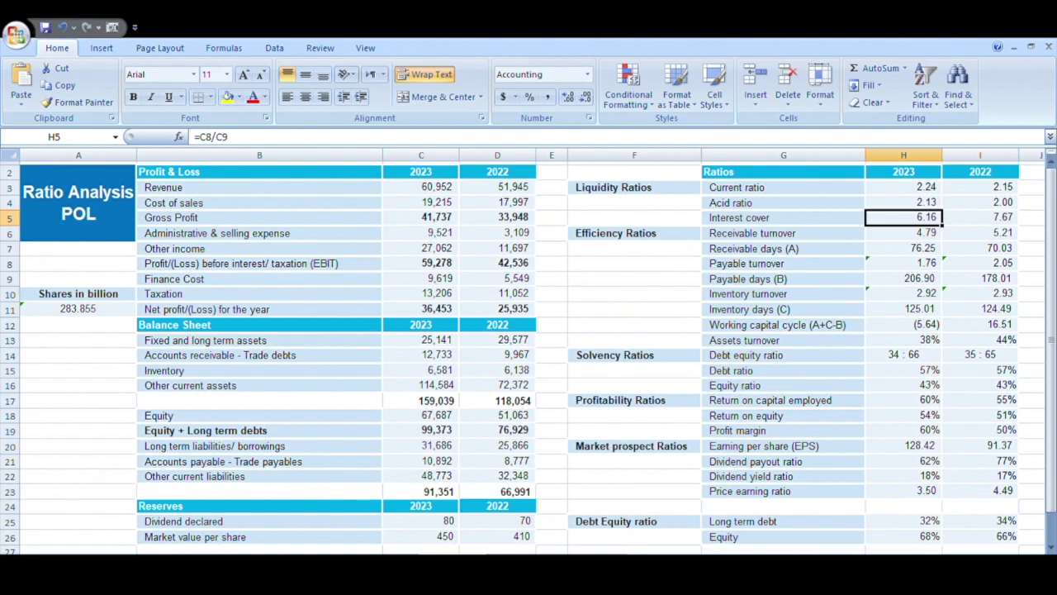
# - Clear the interest cover values for 2023 and 2022 in H5:I5
pyautogui.hotkey('shift', 'Right')
pyautogui.press('Delete')
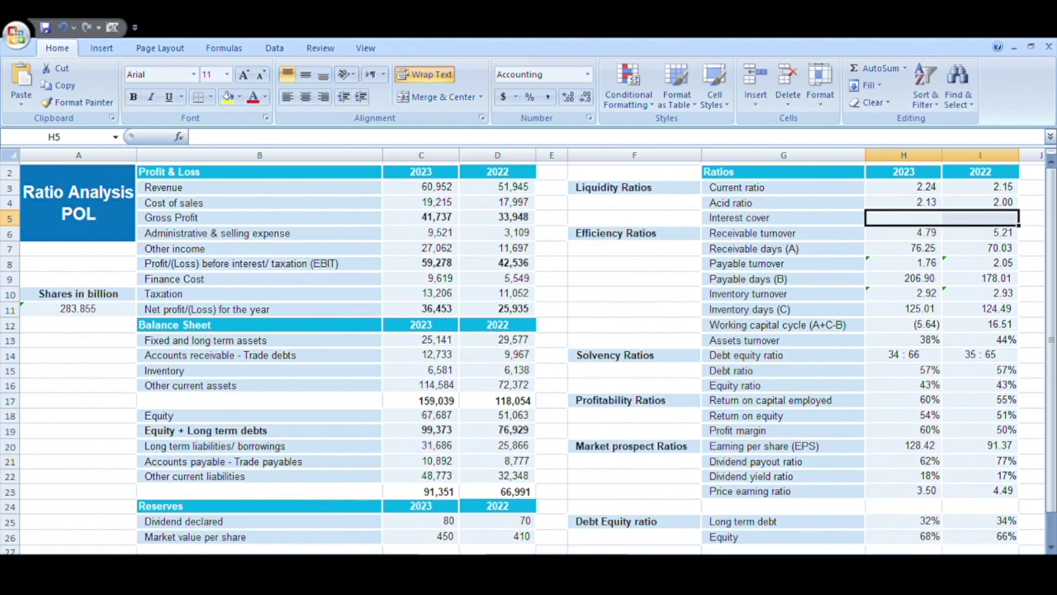
# - Inspect the cell references in the 2023 receivable turnover and receivable days formulas
pyautogui.click(903, 232)
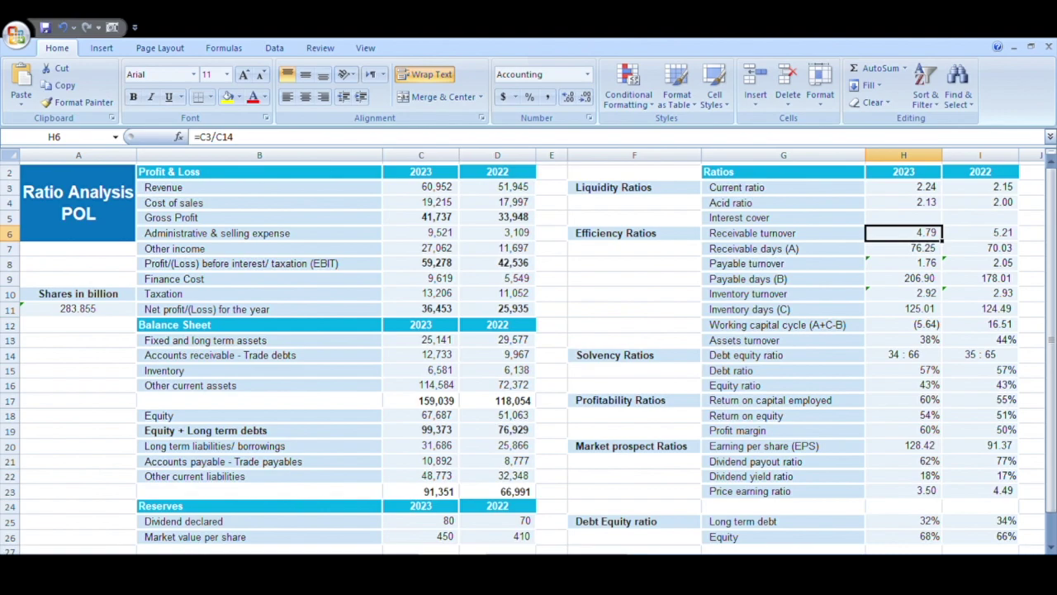
pyautogui.press('F2')
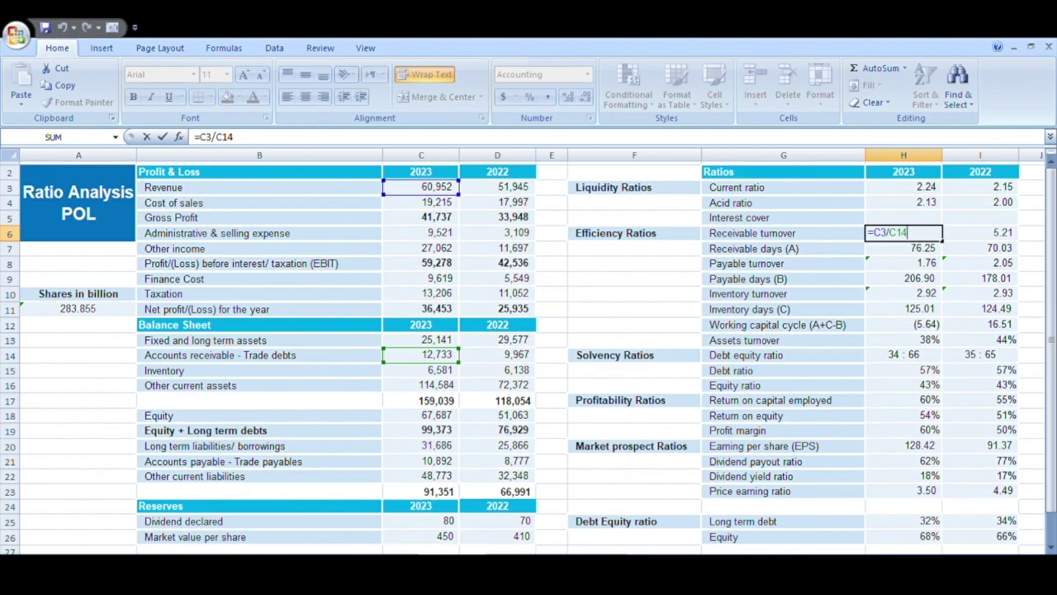
pyautogui.press('Escape')
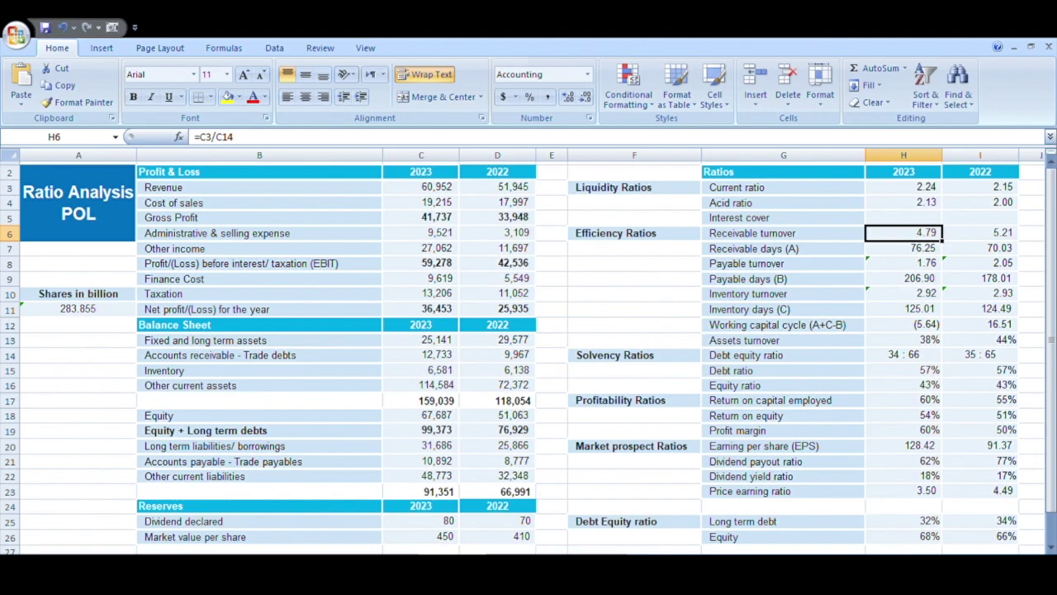
pyautogui.press('Down')
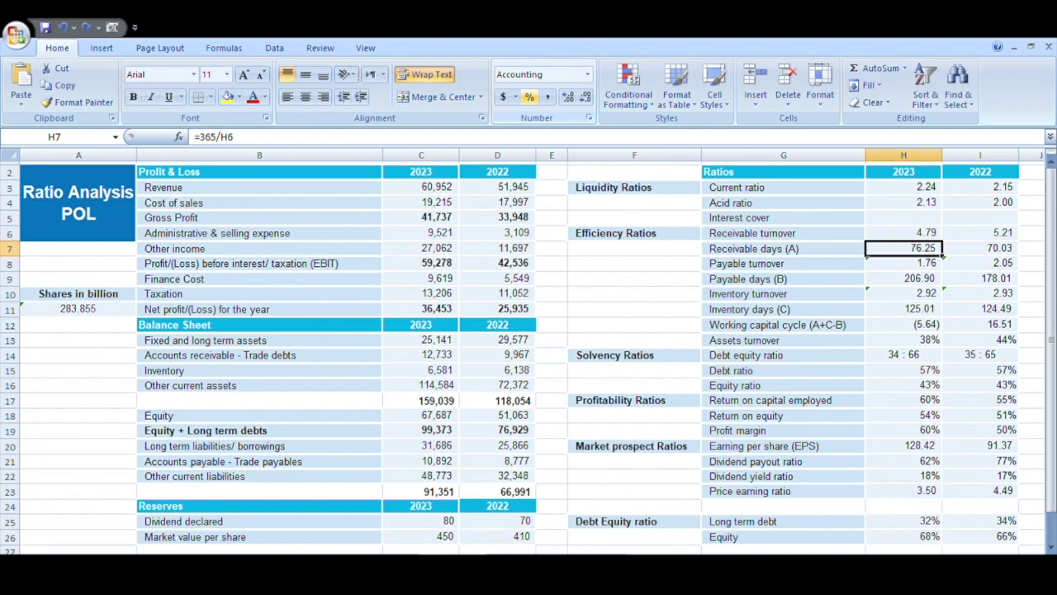
pyautogui.press('F2')
pyautogui.hotkey('ctrl', 'Return')
pyautogui.press('F2')
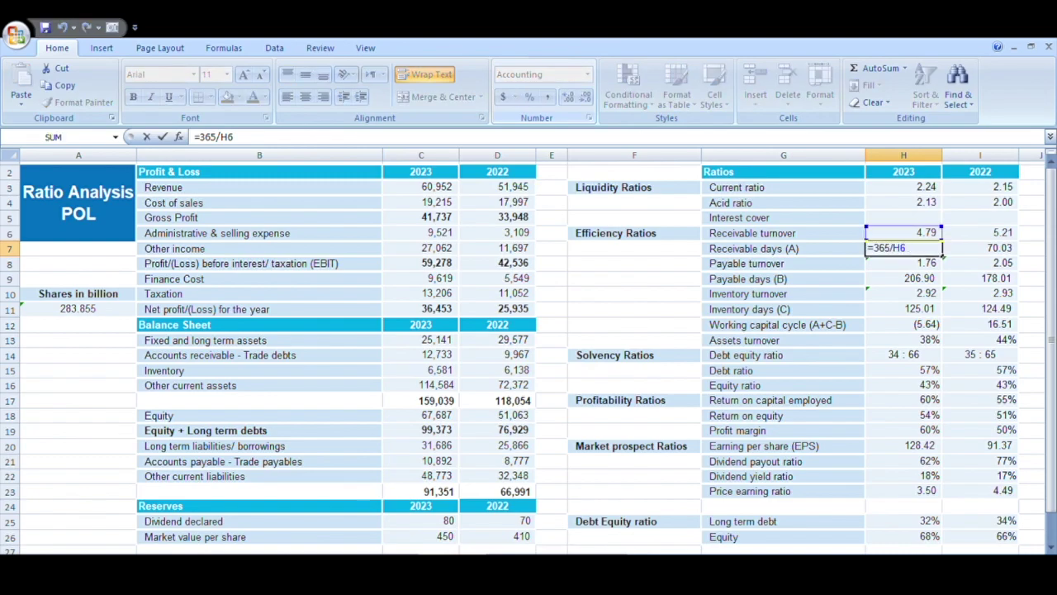
pyautogui.hotkey('ctrl', 'Return')
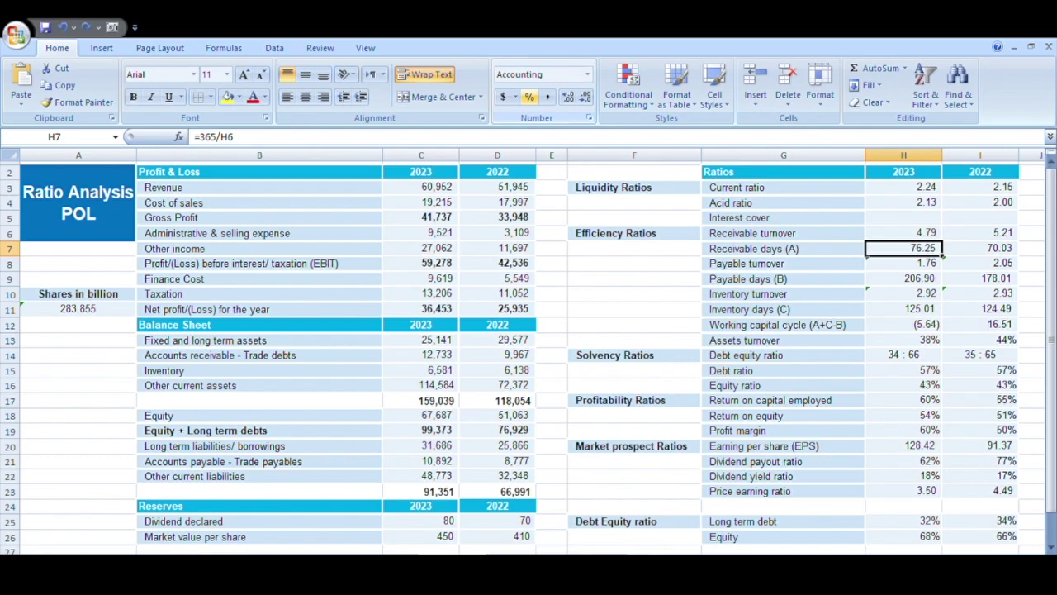
# - Inspect the cell references in the 2023 payable turnover and payable days formulas, leaving both unedited
pyautogui.click(904, 263)
pyautogui.press('F2')
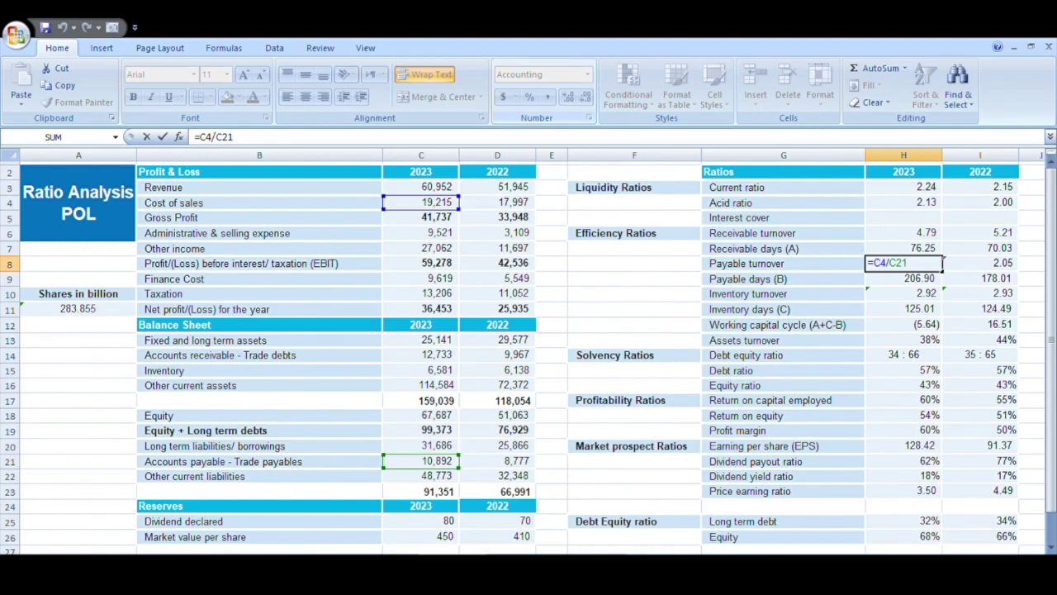
pyautogui.hotkey('ctrl', 'Return')
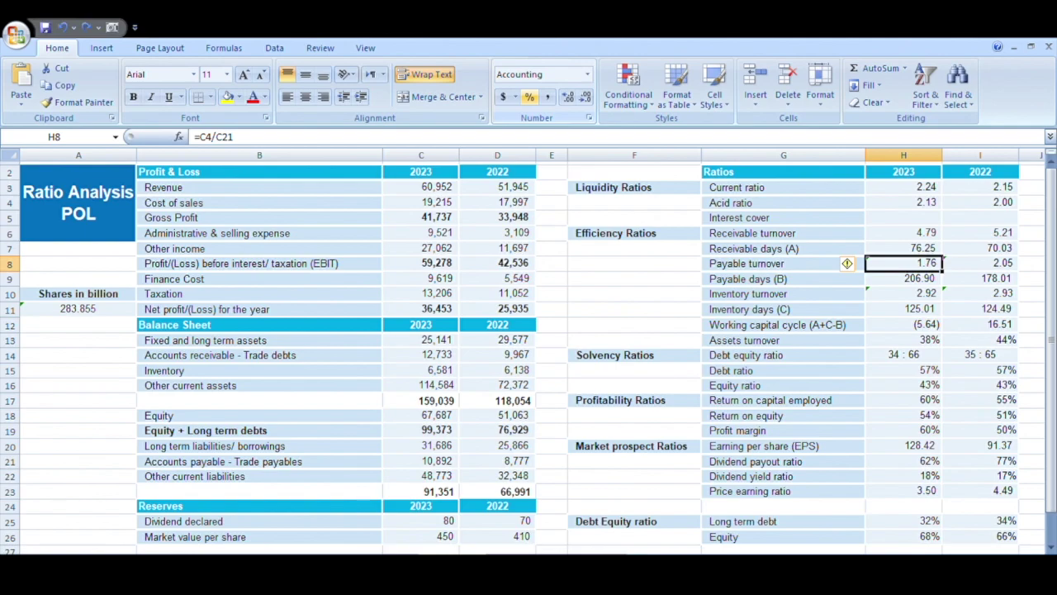
pyautogui.click(782, 262)
pyautogui.click(904, 263)
pyautogui.click(903, 278)
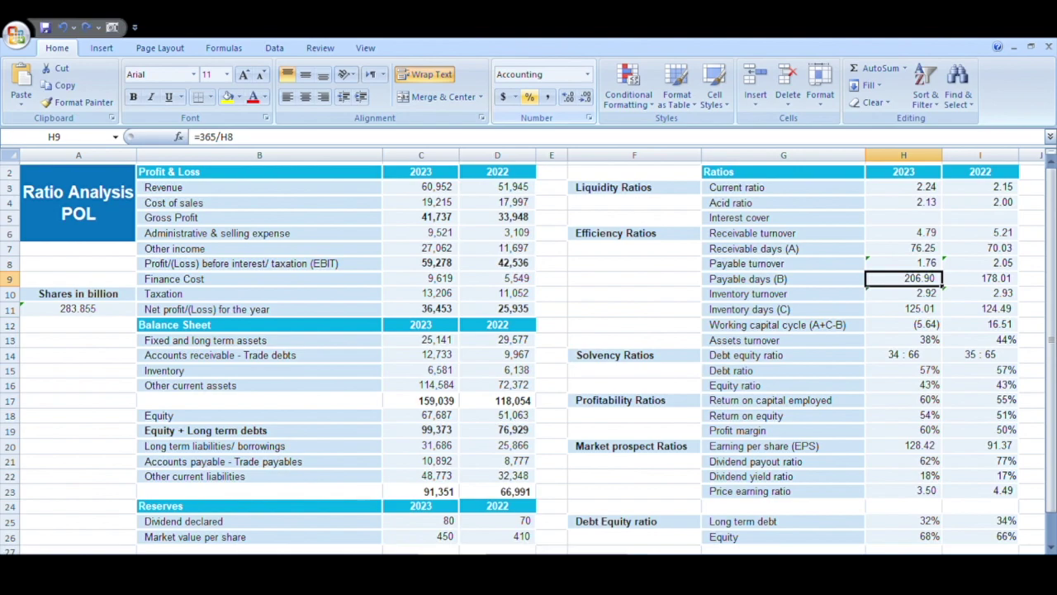
pyautogui.press('F2')
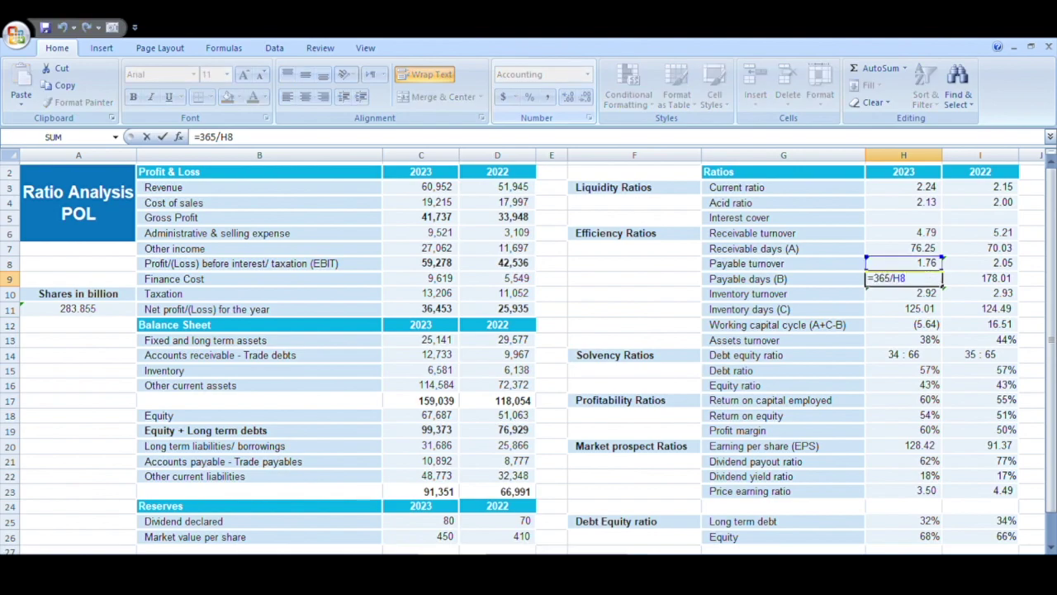
pyautogui.hotkey('ctrl', 'Return')
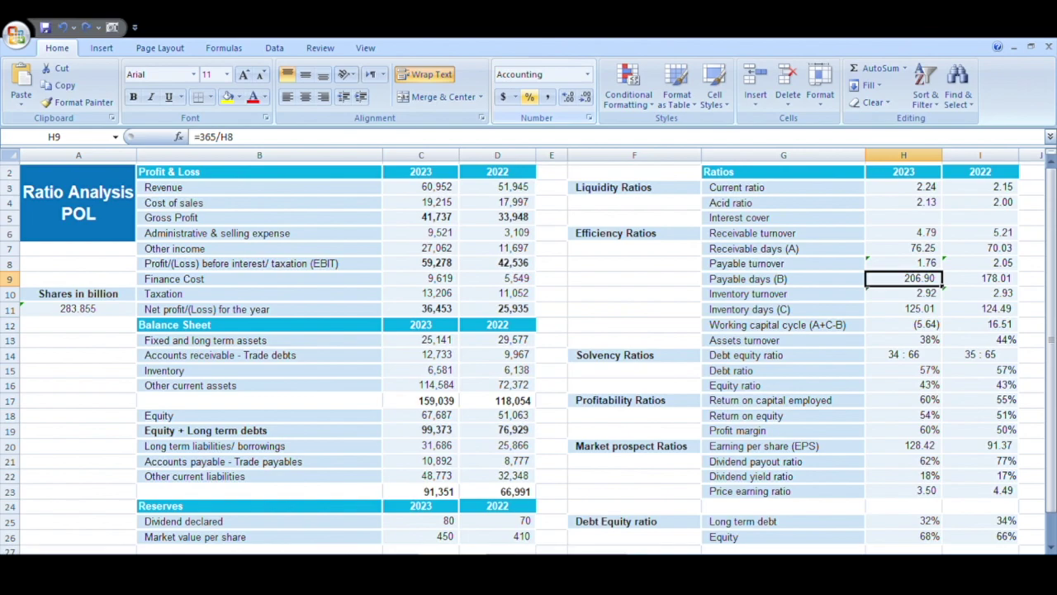
# - Inspect the cell references in the 2023 inventory turnover formula and view the inventory days formula
pyautogui.click(904, 293)
pyautogui.press('F2')
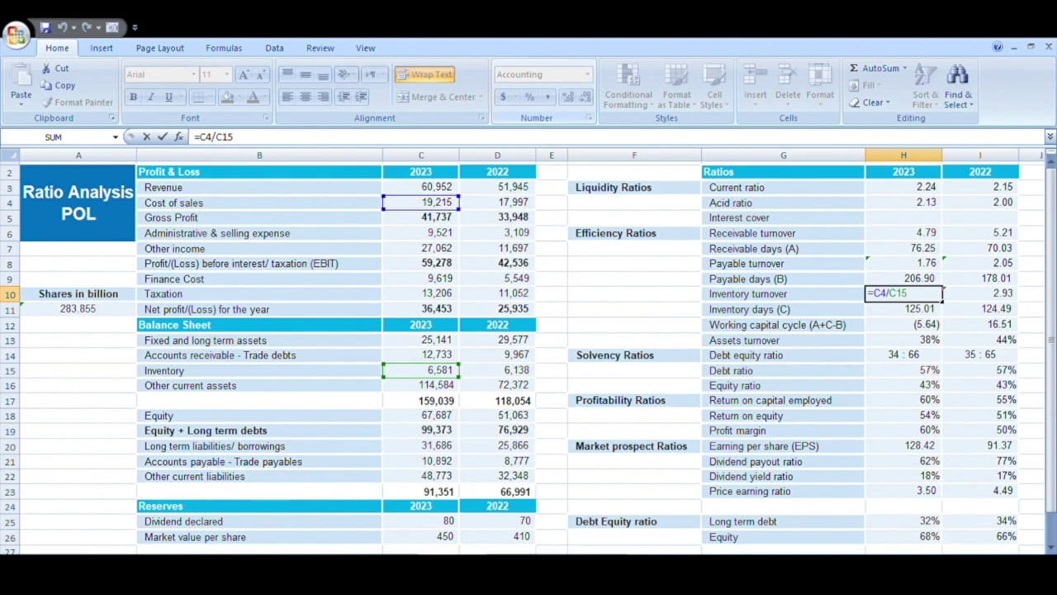
pyautogui.hotkey('ctrl', 'Return')
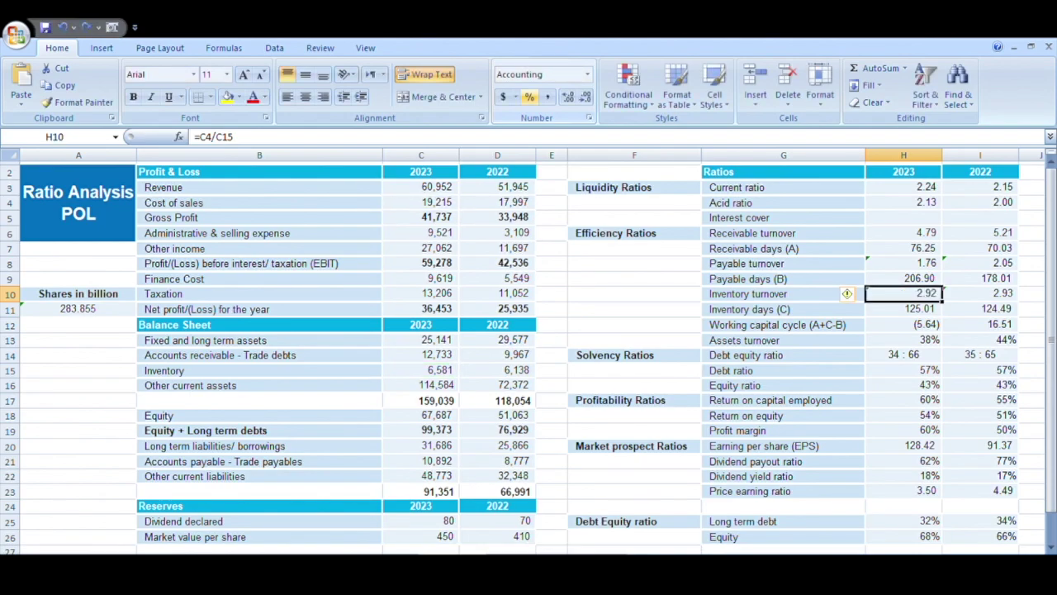
pyautogui.click(903, 309)
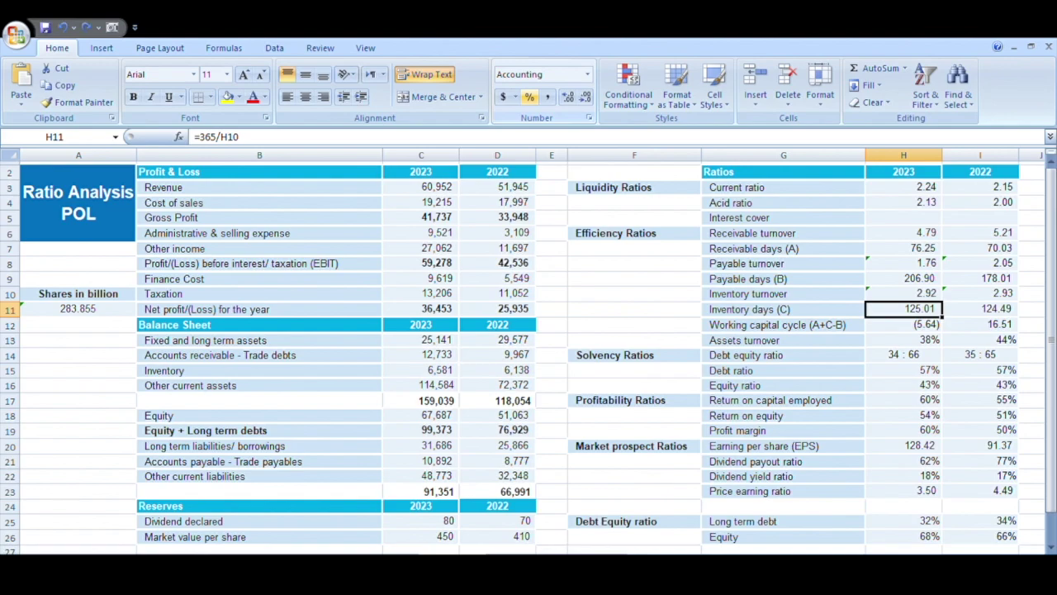
# - Inspect the 2023 working capital cycle formula in H12 together with the inventory days formula it draws on
pyautogui.click(903, 324)
pyautogui.press('F2')
pyautogui.press('Escape')
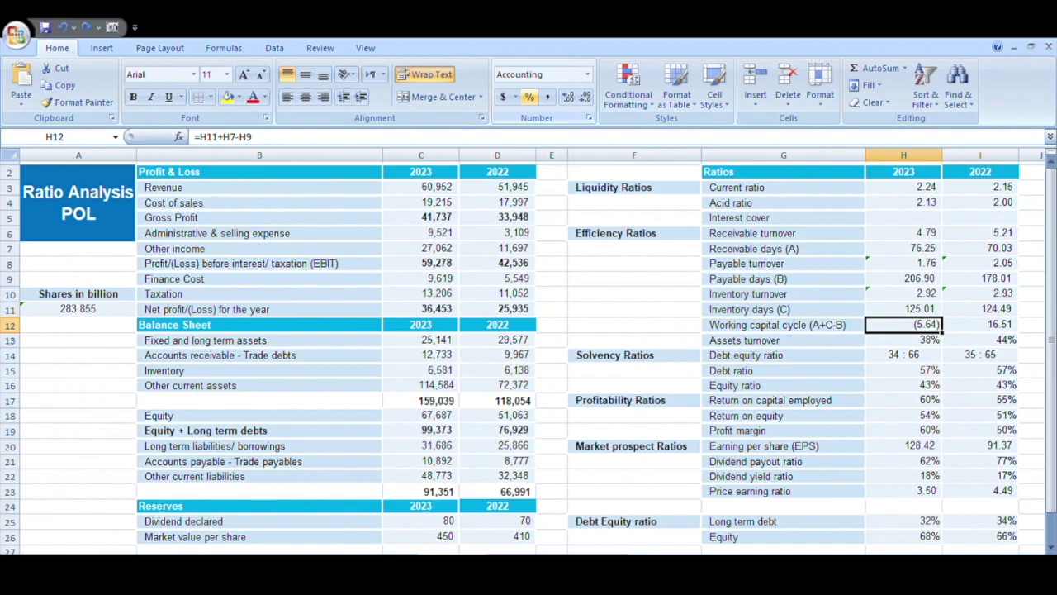
pyautogui.press('Up')
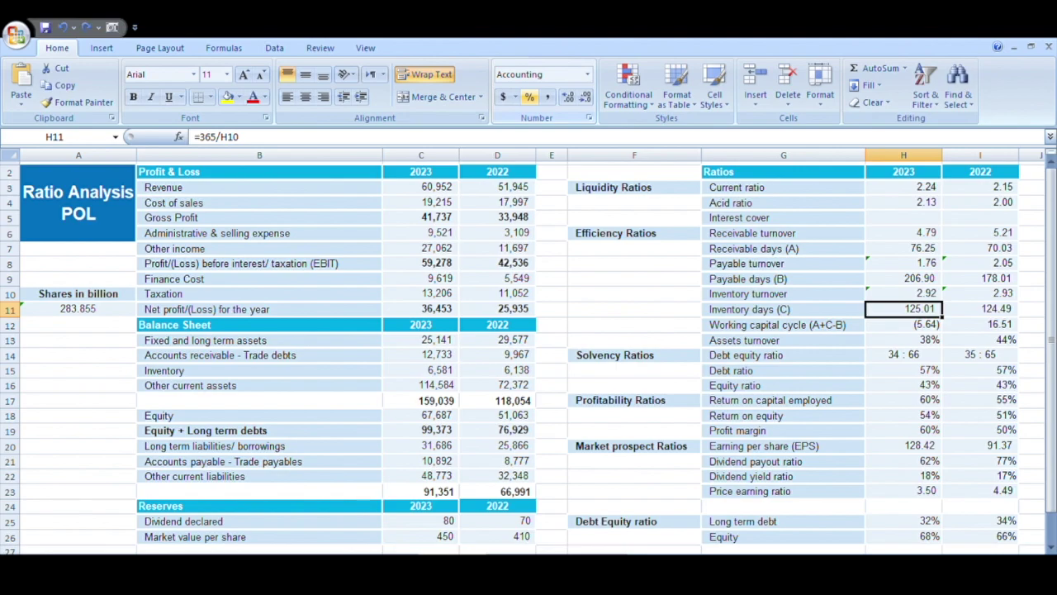
pyautogui.click(903, 324)
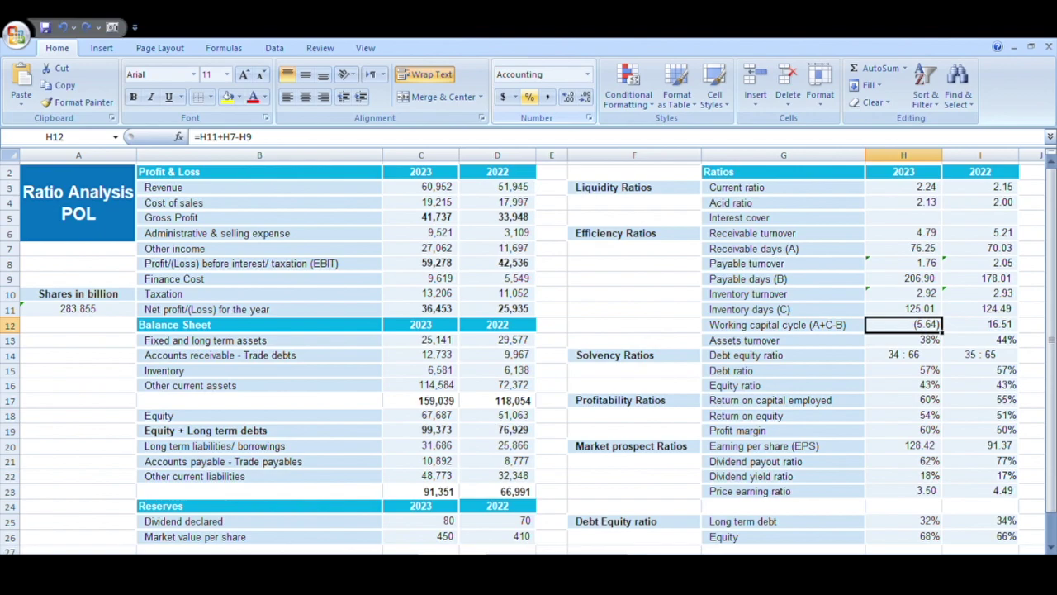
# - Inspect the cell references in the 2023 assets turnover formula in H13
pyautogui.click(903, 339)
pyautogui.press('F2')
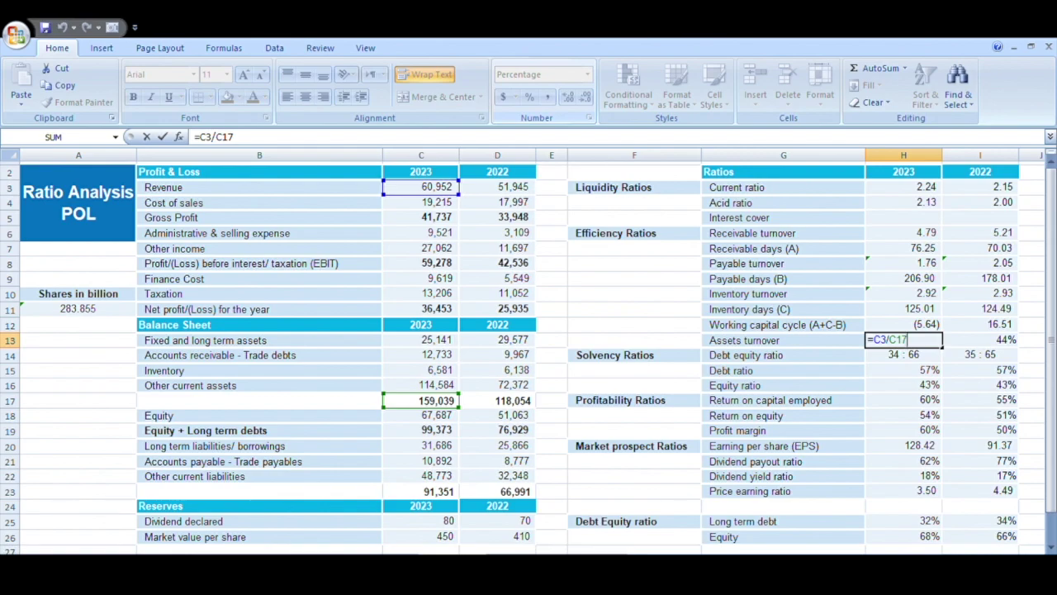
pyautogui.hotkey('ctrl', 'Return')
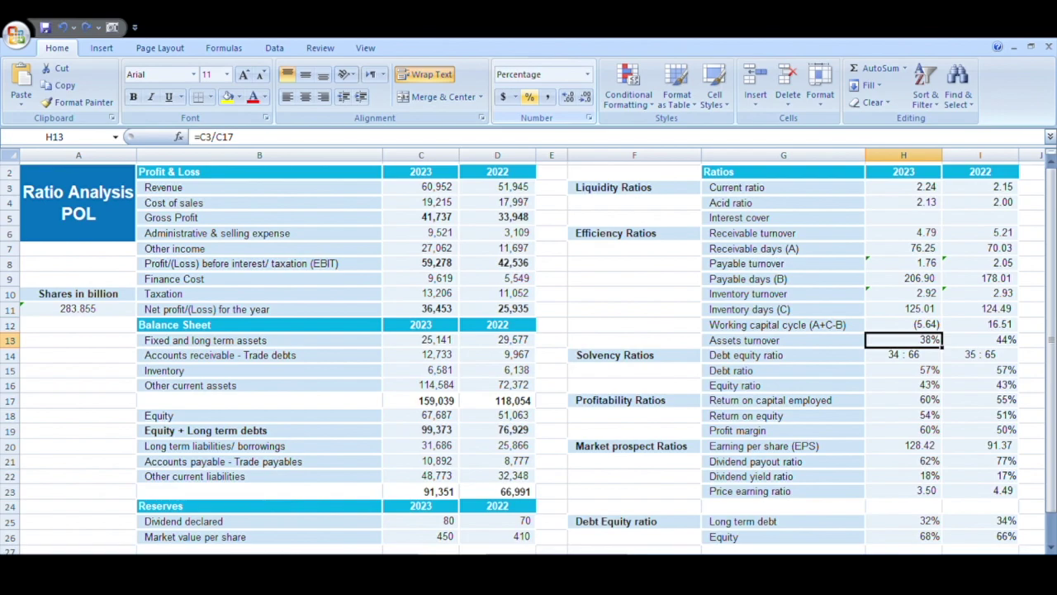
pyautogui.click(980, 339)
pyautogui.click(903, 339)
pyautogui.press('F2')
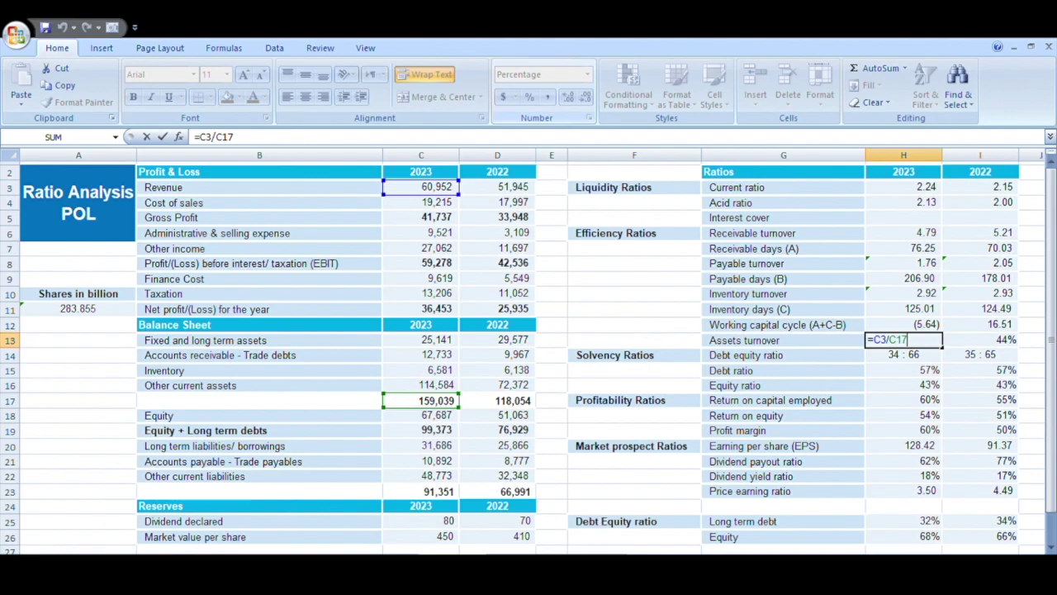
# - Examine the 2023 and 2022 asset rows of the balance sheet that make up total assets, and return to the assets turnover ratio
pyautogui.press('Left')
pyautogui.press('Left')
pyautogui.press('Left')
pyautogui.press('Left')
pyautogui.press('Left')
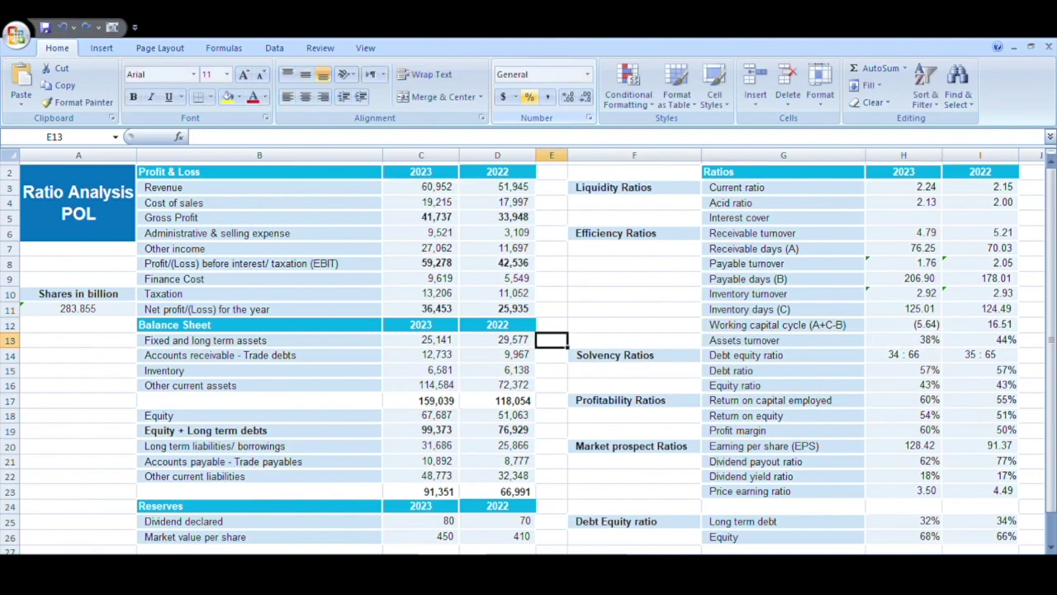
pyautogui.press('Down')
pyautogui.press('Down')
pyautogui.press('Down')
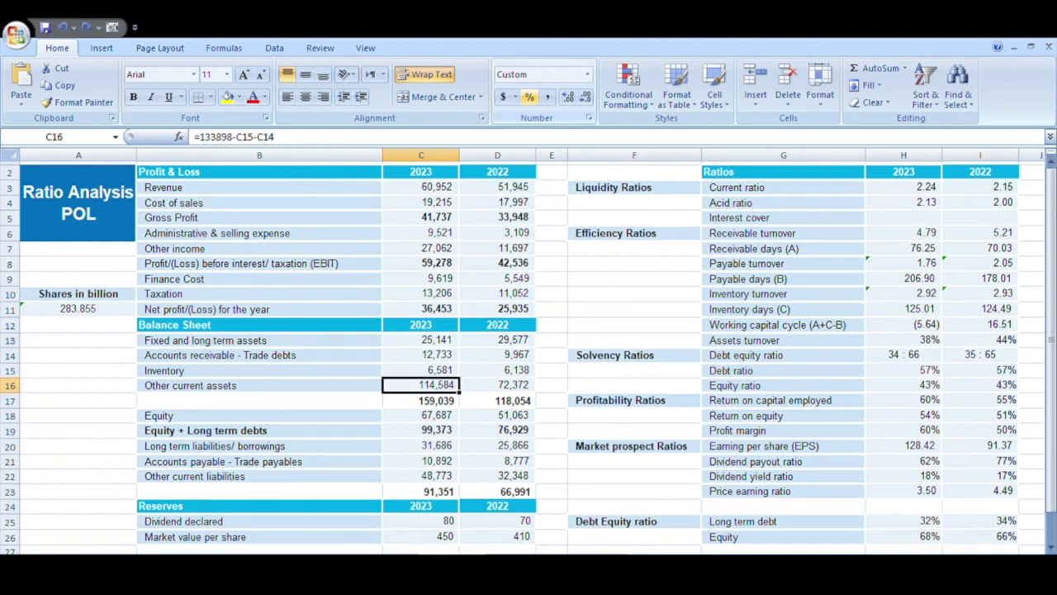
pyautogui.press('Right')
pyautogui.press('Right')
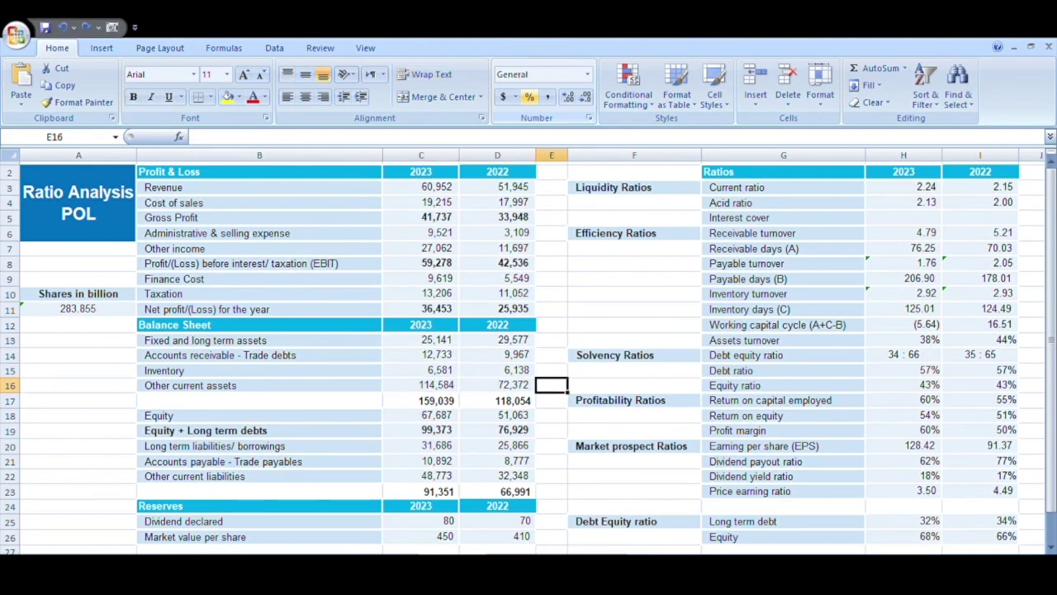
pyautogui.press('Left')
pyautogui.press('Left')
pyautogui.press('Left')
pyautogui.press('Right')
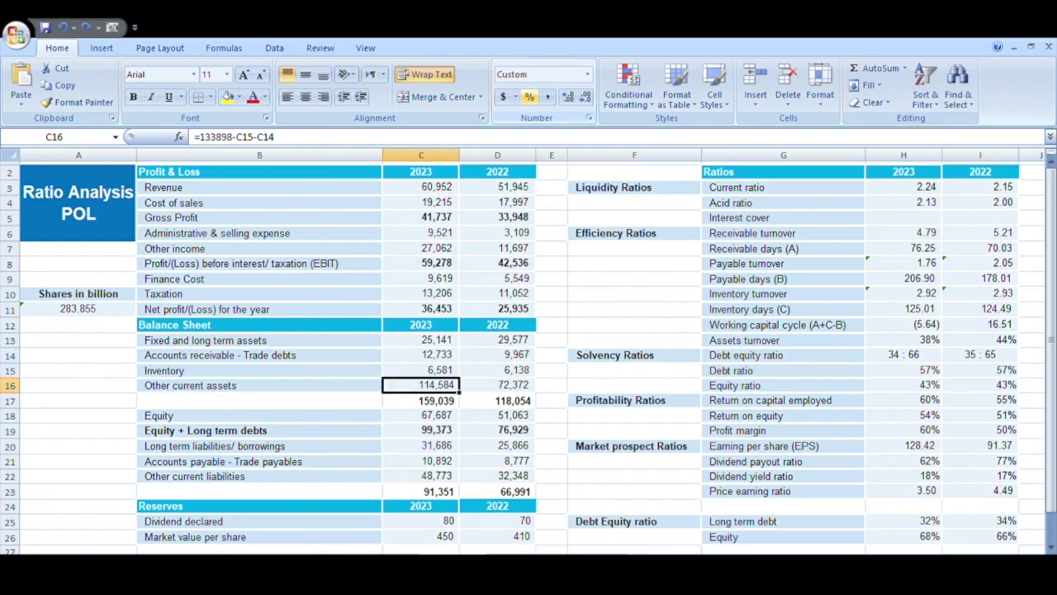
pyautogui.press('Right')
pyautogui.press('Right')
pyautogui.press('Right')
pyautogui.press('Right')
pyautogui.press('Right')
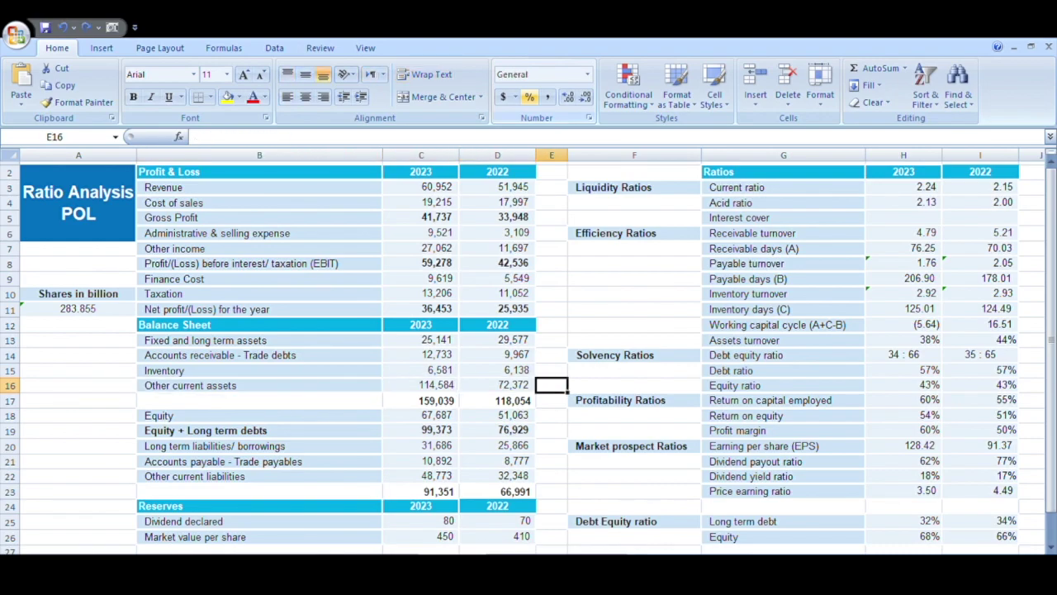
pyautogui.press('Up')
pyautogui.press('Up')
pyautogui.press('Up')
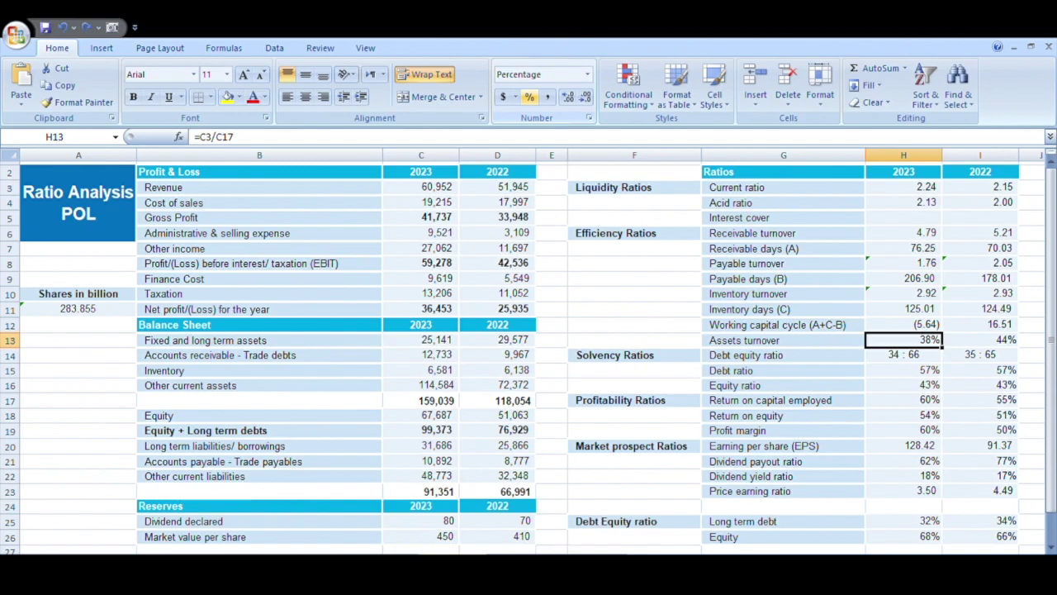
pyautogui.click(904, 354)
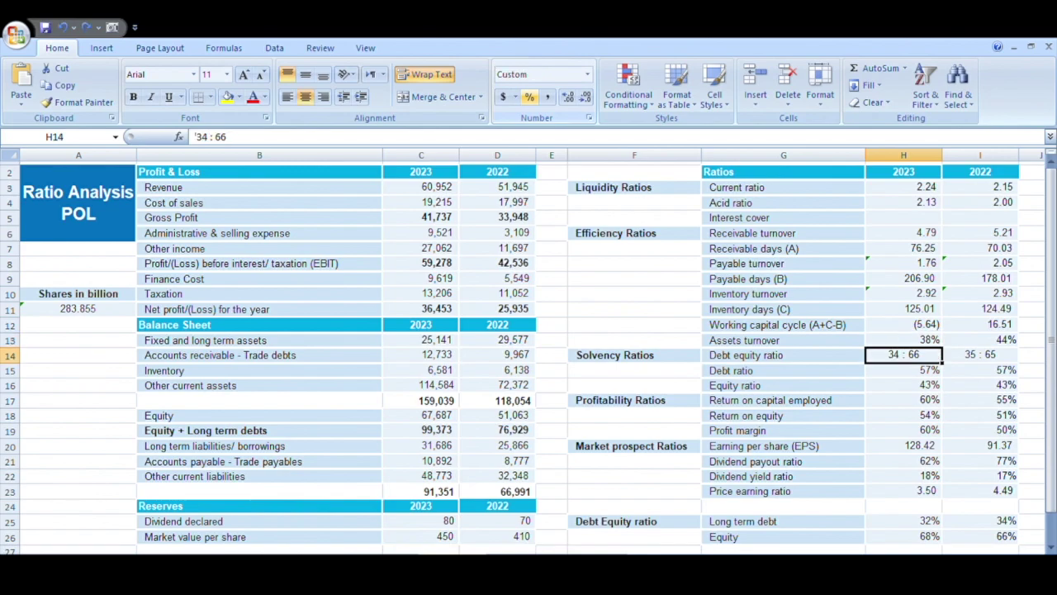
pyautogui.doubleClick(1037, 355)
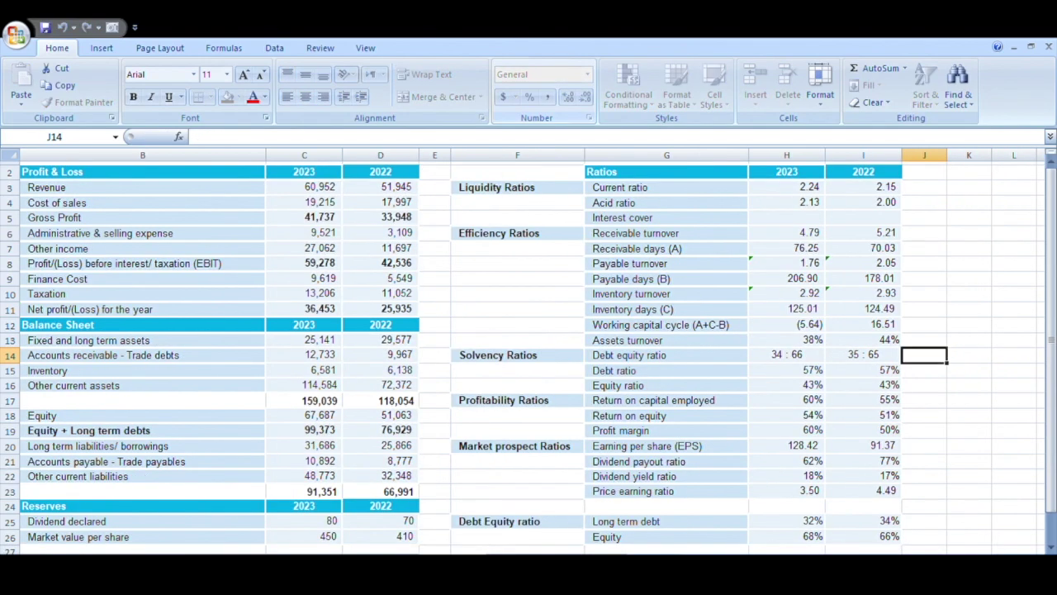
pyautogui.press('Left')
pyautogui.press('Left')
pyautogui.press('Home')
pyautogui.press('Right')
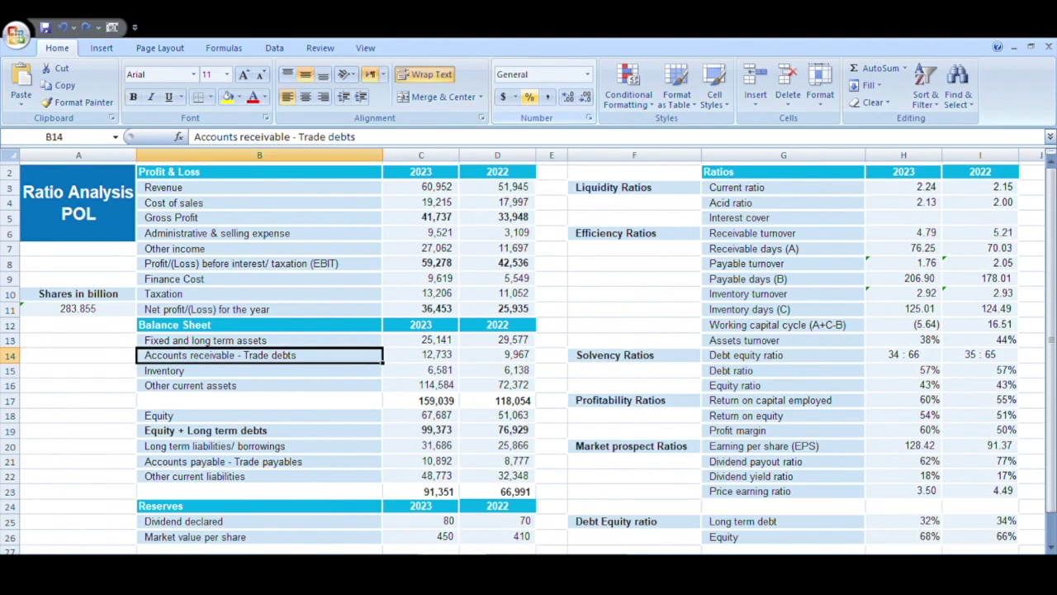
# - Change the 2022 debt equity ratio in I14 to 34 : 66
pyautogui.click(980, 354)
pyautogui.press('F2')
pyautogui.press('Left')
pyautogui.press('Left')
pyautogui.press('Left')
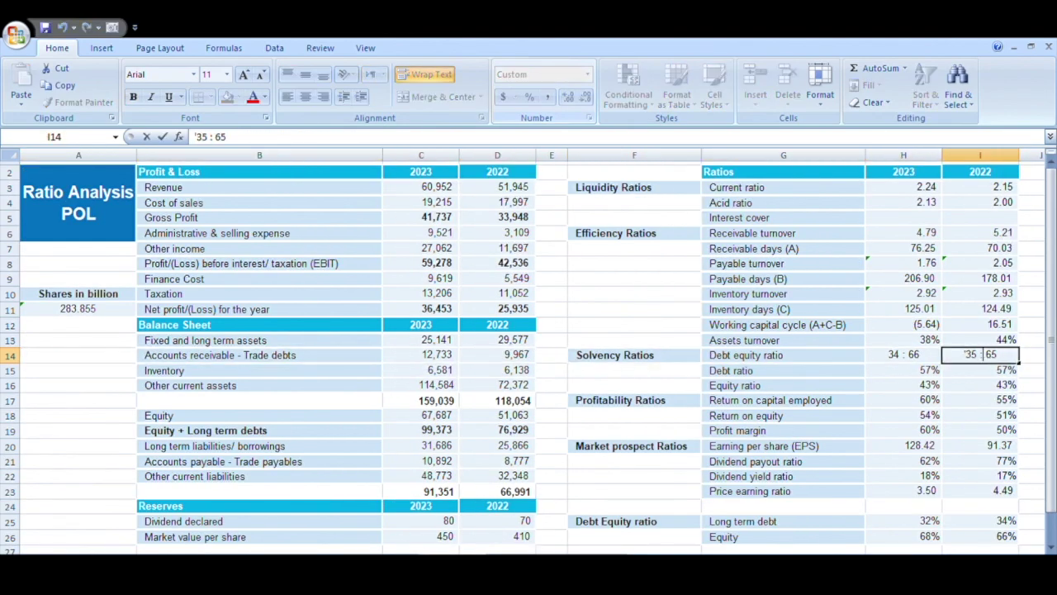
pyautogui.press('Left')
pyautogui.press('BackSpace')
pyautogui.write('4')
pyautogui.press('Right')
pyautogui.press('BackSpace')
pyautogui.write('6')
pyautogui.press('Return')
# - Change the 2023 debt equity ratio in H14 to 32 : 68
pyautogui.click(903, 354)
pyautogui.press('F2')
pyautogui.press('Left')
pyautogui.press('Left')
pyautogui.press('Left')
pyautogui.press('Left')
pyautogui.press('BackSpace')
pyautogui.write('2')
pyautogui.press('Right')
pyautogui.press('Right')
pyautogui.press('Right')
pyautogui.press('Right')
pyautogui.press('Right')
pyautogui.press('BackSpace')
pyautogui.write('8')
pyautogui.press('Return')
# - Examine the 2022 and 2023 long term liabilities/borrowings figures on the balance sheet that feed the debt equity ratio
pyautogui.press('Up')
pyautogui.press('Up')
pyautogui.press('Left')
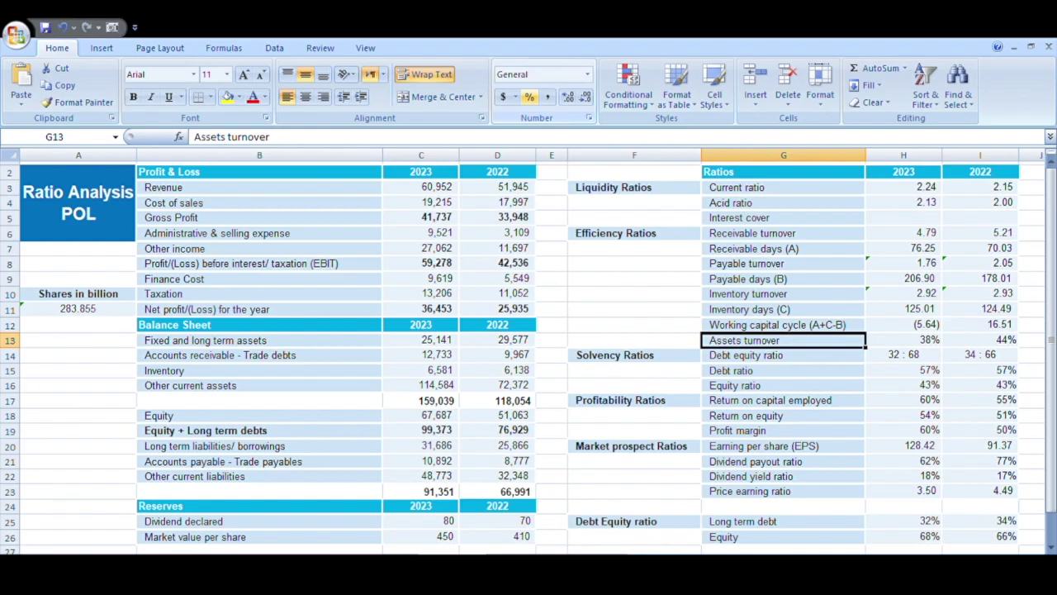
pyautogui.press('Down')
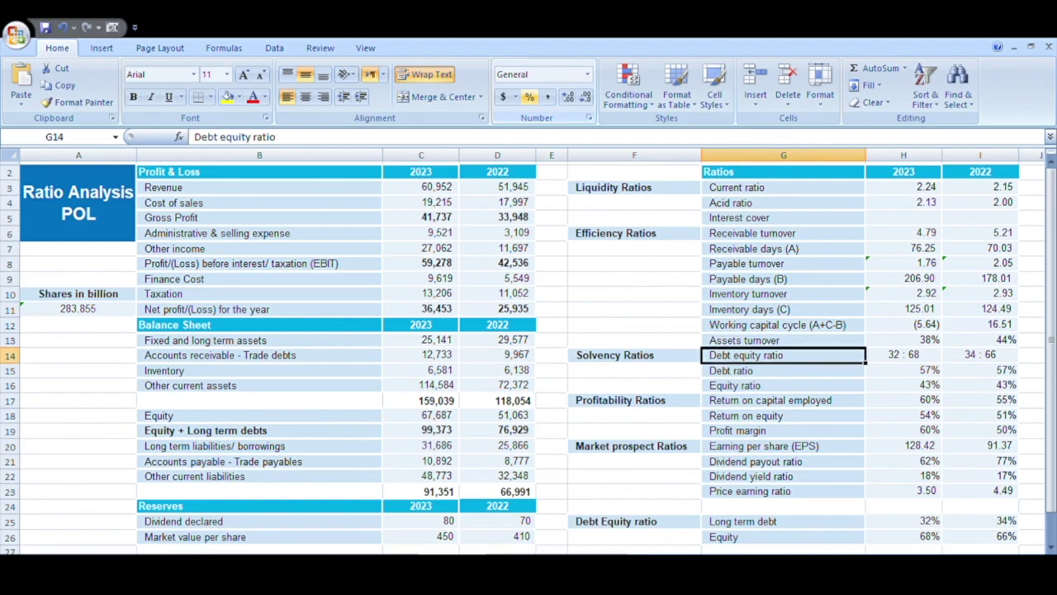
pyautogui.press('Left')
pyautogui.press('Left')
pyautogui.press('Down')
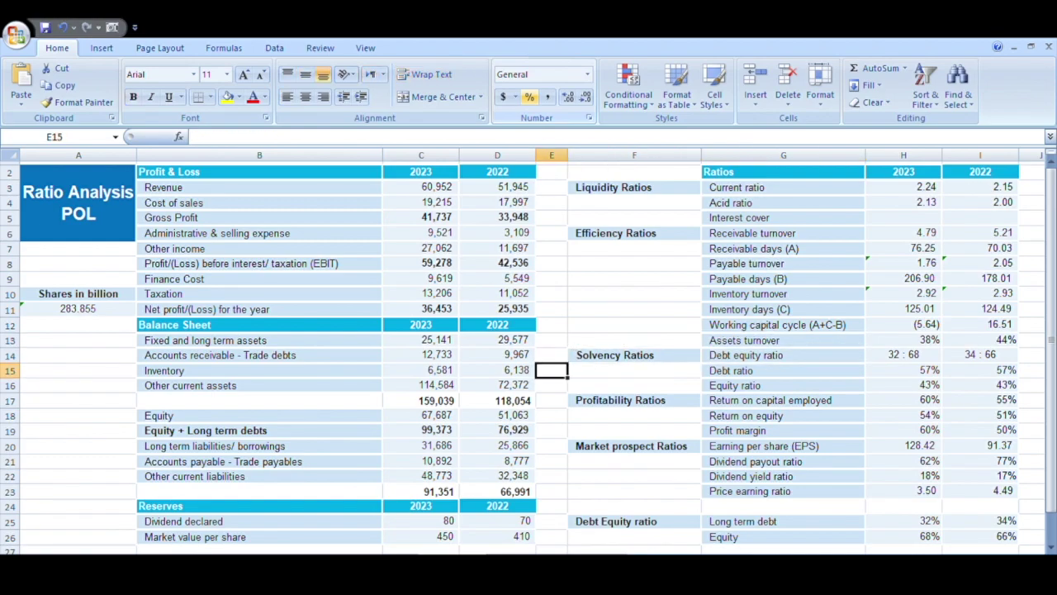
pyautogui.press('Left')
pyautogui.press('Down')
pyautogui.press('Down')
pyautogui.press('Down')
pyautogui.press('Down')
pyautogui.press('Down')
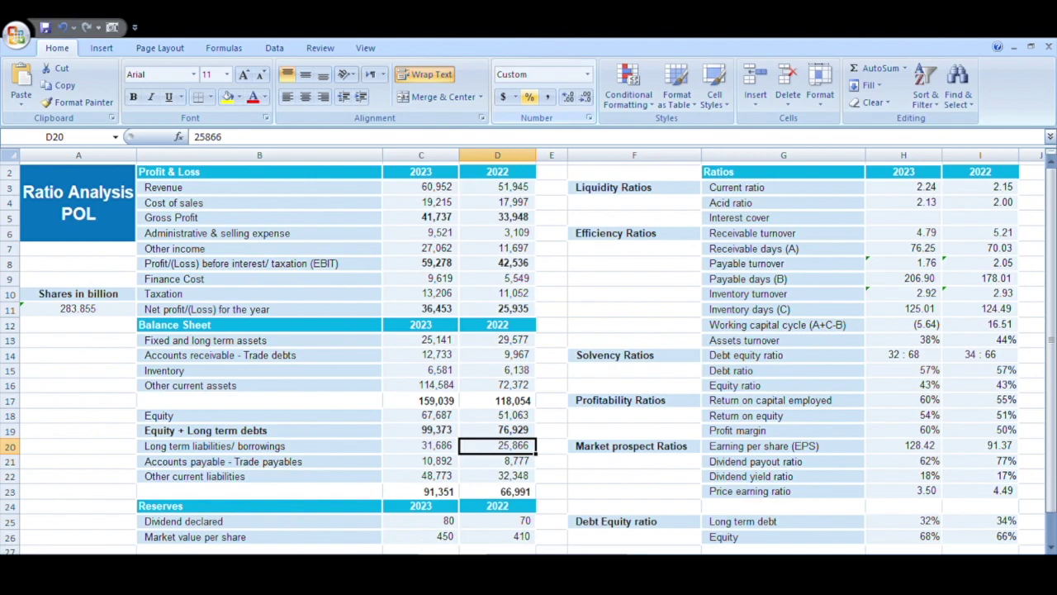
pyautogui.click(420, 445)
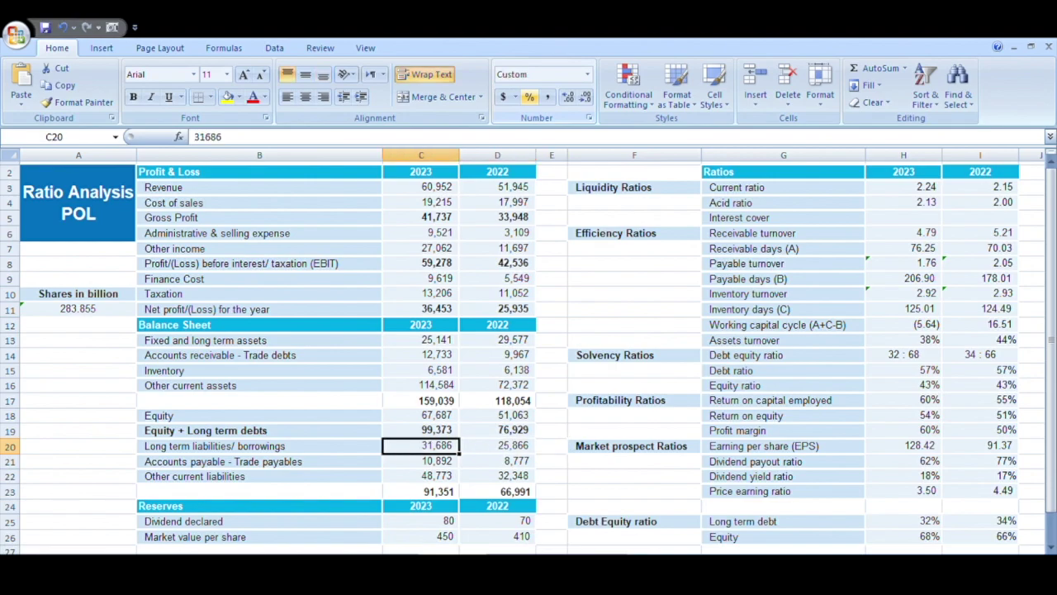
# - Examine the 2023 equity figure on the balance sheet and return to the 2023 debt equity ratio in H14
pyautogui.press('Up')
pyautogui.press('Up')
pyautogui.press('Up')
pyautogui.press('Up')
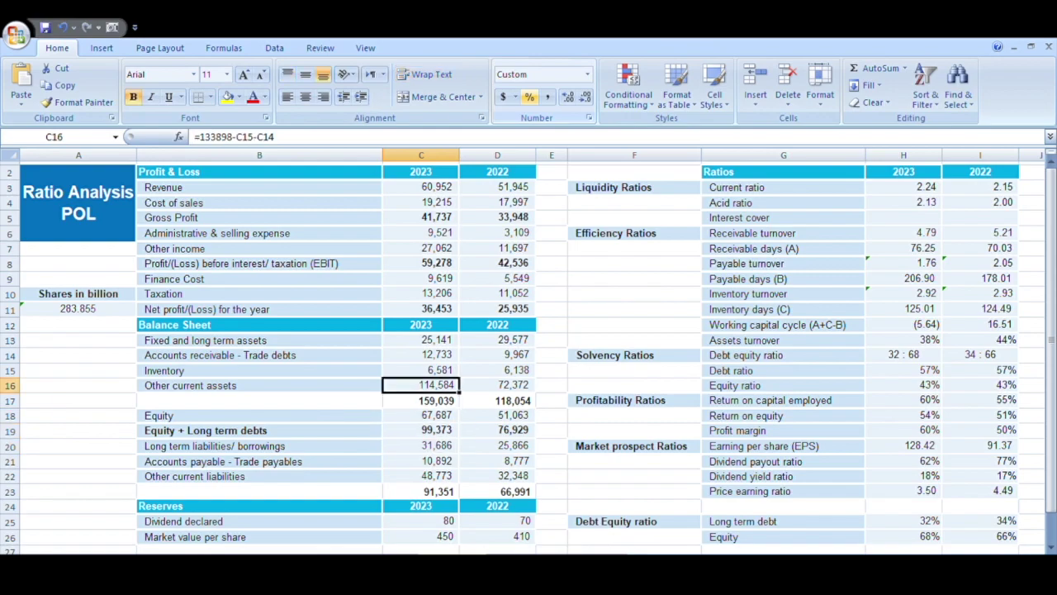
pyautogui.press('Down')
pyautogui.press('Down')
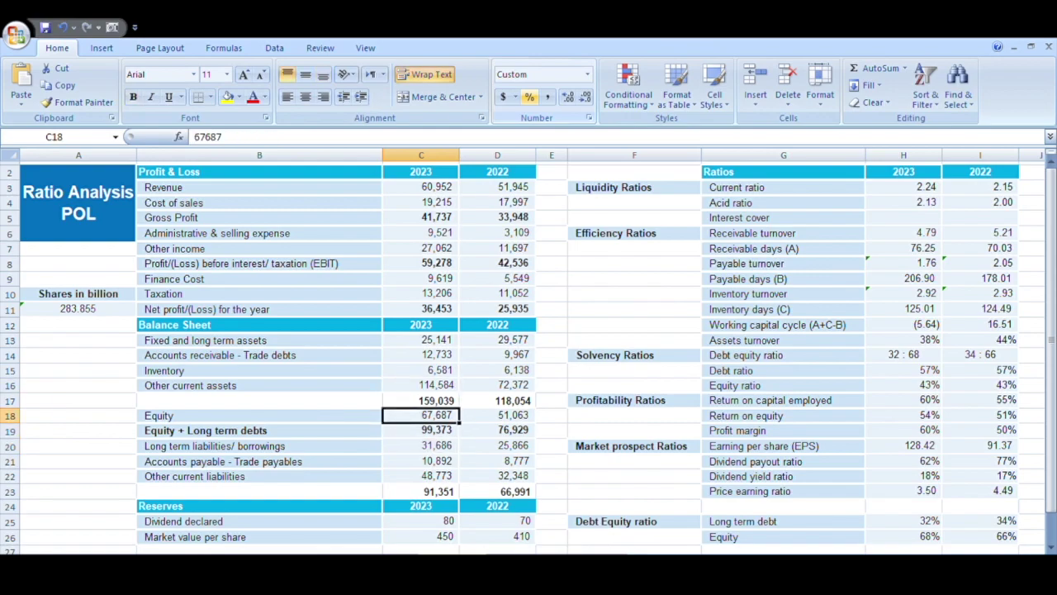
pyautogui.press('Right')
pyautogui.press('Right')
pyautogui.press('Right')
pyautogui.press('Right')
pyautogui.press('Right')
pyautogui.press('Up')
pyautogui.press('Up')
pyautogui.press('Up')
pyautogui.press('Up')
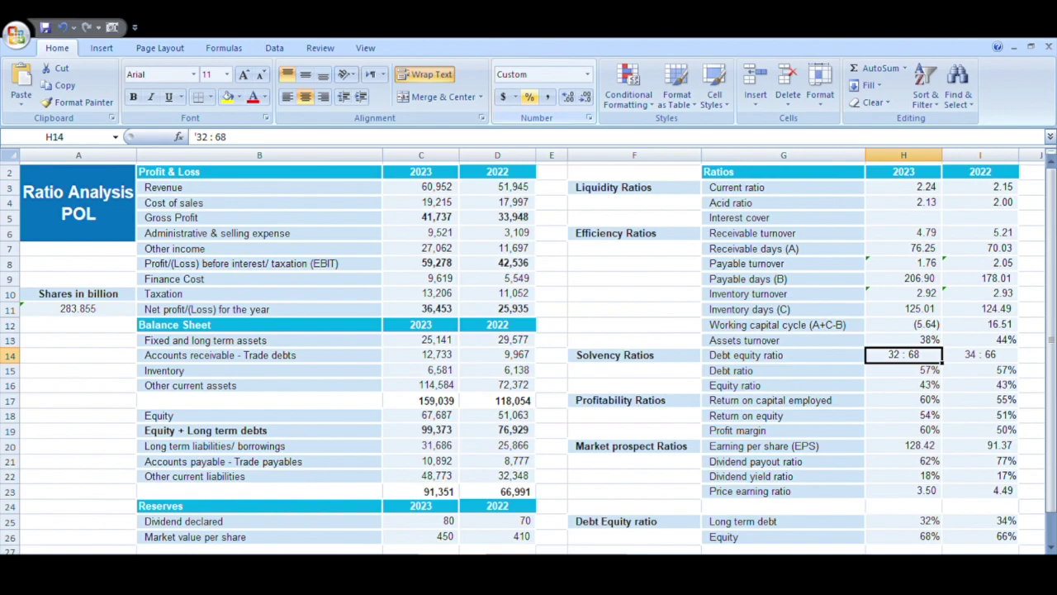
# - Inspect the cell references in the 2023 debt ratio formula in H15
pyautogui.press('Down')
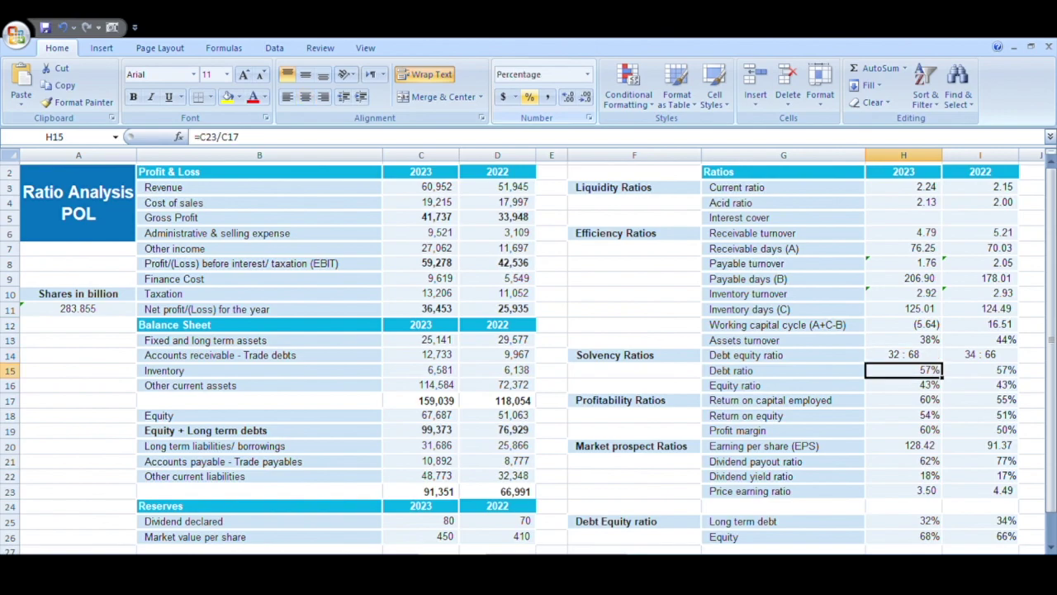
pyautogui.press('Left')
pyautogui.press('Right')
pyautogui.press('F2')
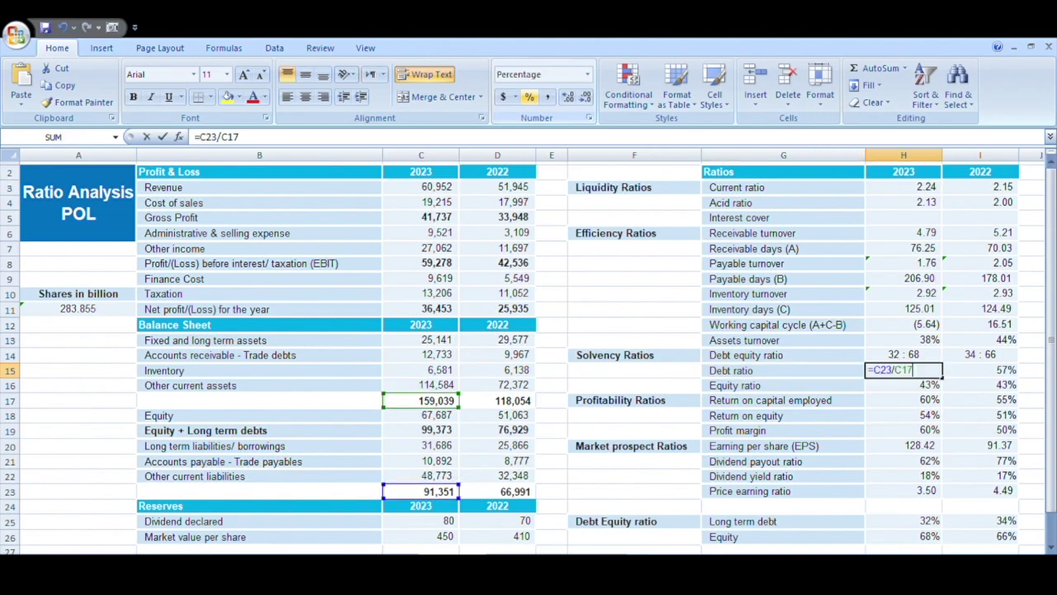
pyautogui.press('Escape')
pyautogui.press('Left')
pyautogui.press('Right')
pyautogui.press('F2')
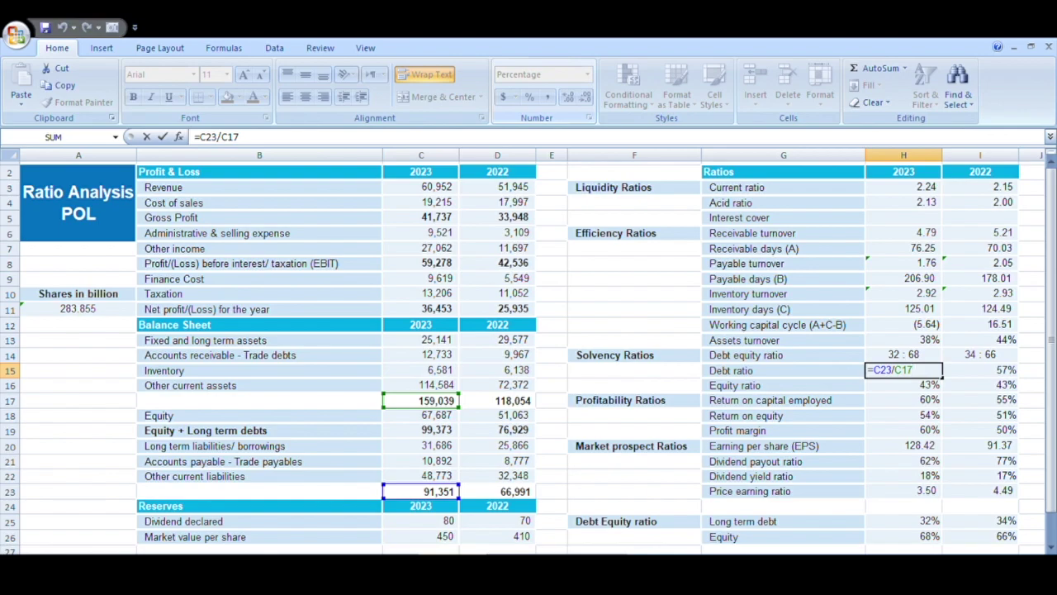
# - Recheck the 2023 debt ratio formula in H15 and view the 2023 equity ratio formula in H16
pyautogui.press('Escape')
pyautogui.press('Left')
pyautogui.press('Right')
pyautogui.press('F2')
pyautogui.press('Escape')
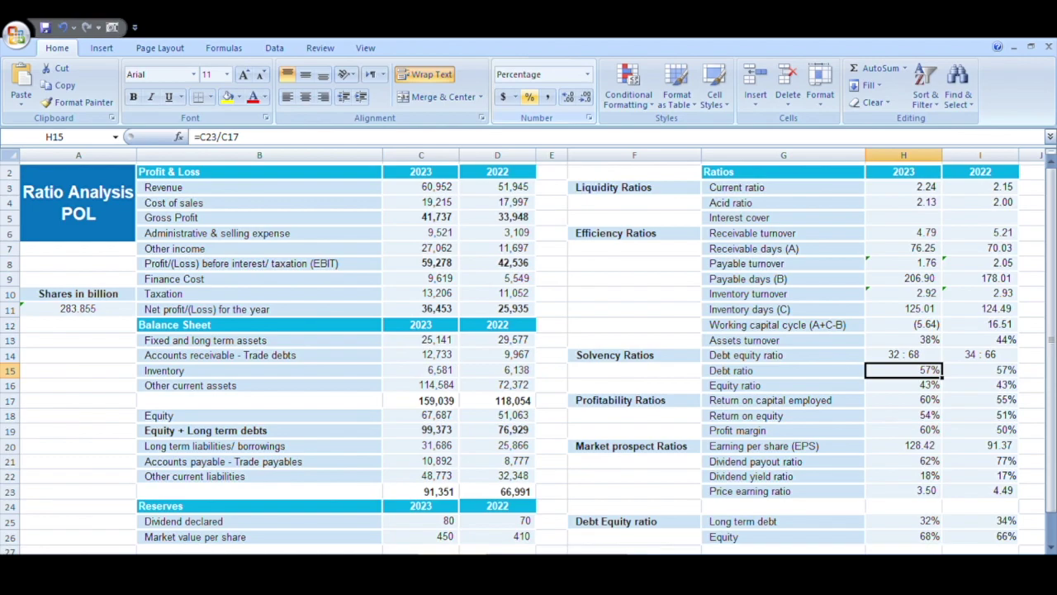
pyautogui.click(903, 385)
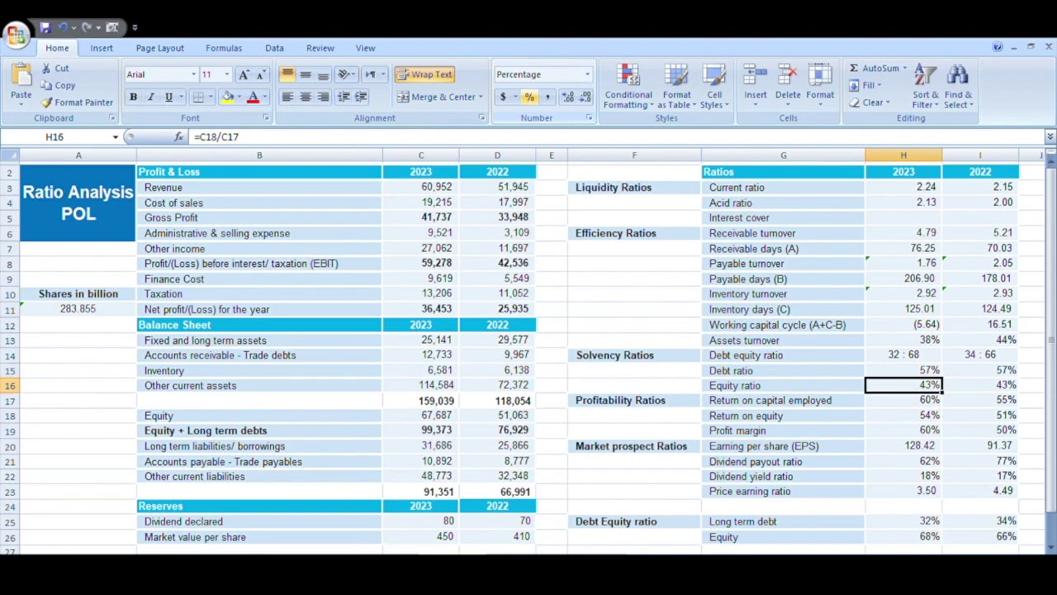
# - Revisit the 2023 debt equity ratio in H14 and check the 2023 trade debts figure in C14 in the same row
pyautogui.press('Up')
pyautogui.press('Up')
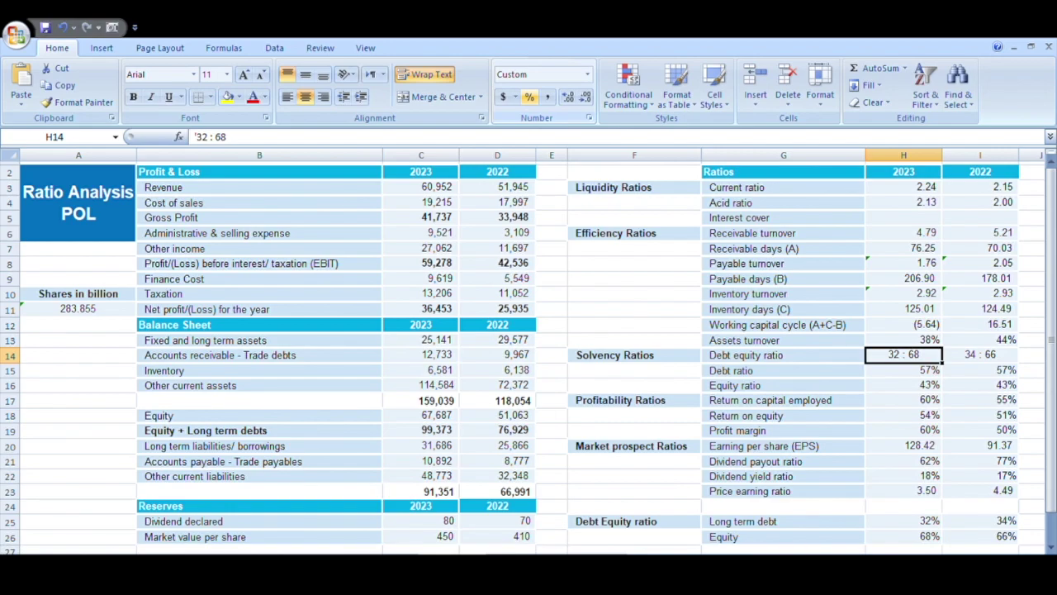
pyautogui.press('Left')
pyautogui.press('Left')
pyautogui.press('Left')
pyautogui.press('Left')
pyautogui.press('Left')
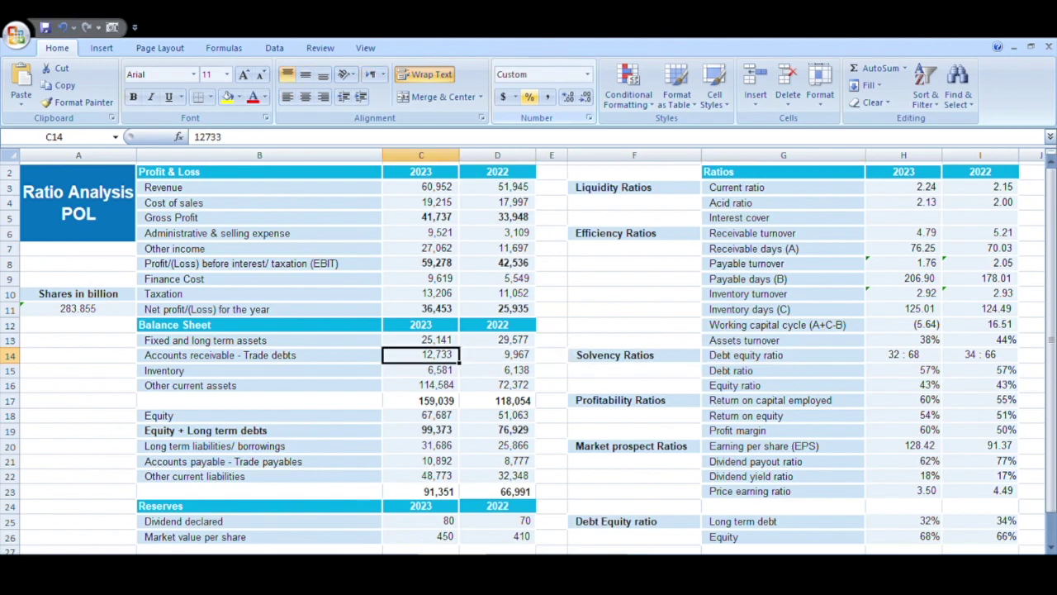
pyautogui.press('Right')
pyautogui.press('Right')
pyautogui.press('Right')
pyautogui.press('Right')
pyautogui.press('Right')
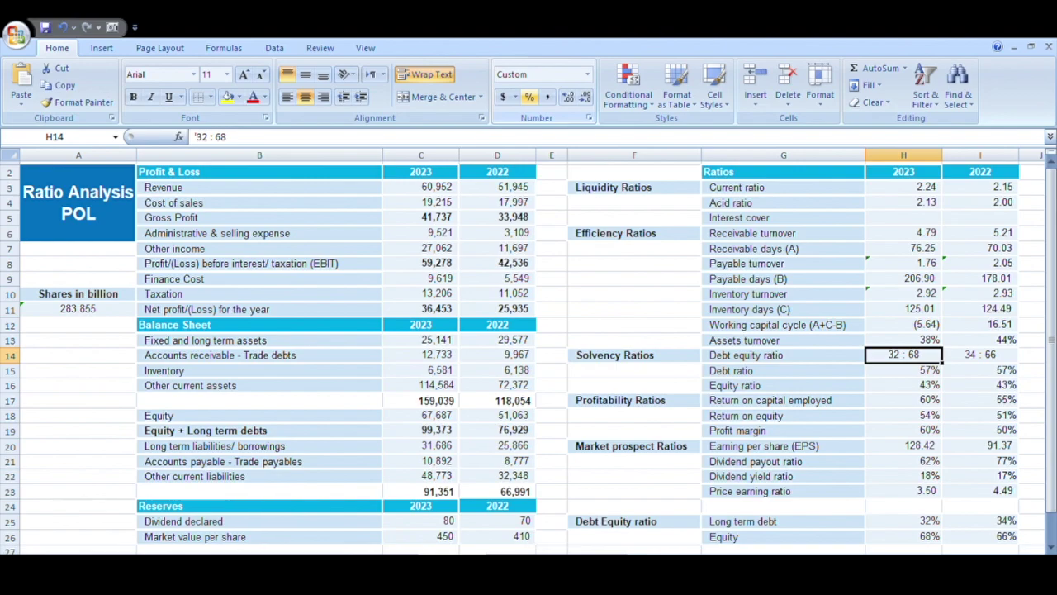
# - Compare the 2023 debt ratio and equity ratio formulas in H15 and H16, glancing at return on capital employed in H17
pyautogui.click(904, 370)
pyautogui.click(904, 385)
pyautogui.click(903, 369)
pyautogui.click(903, 385)
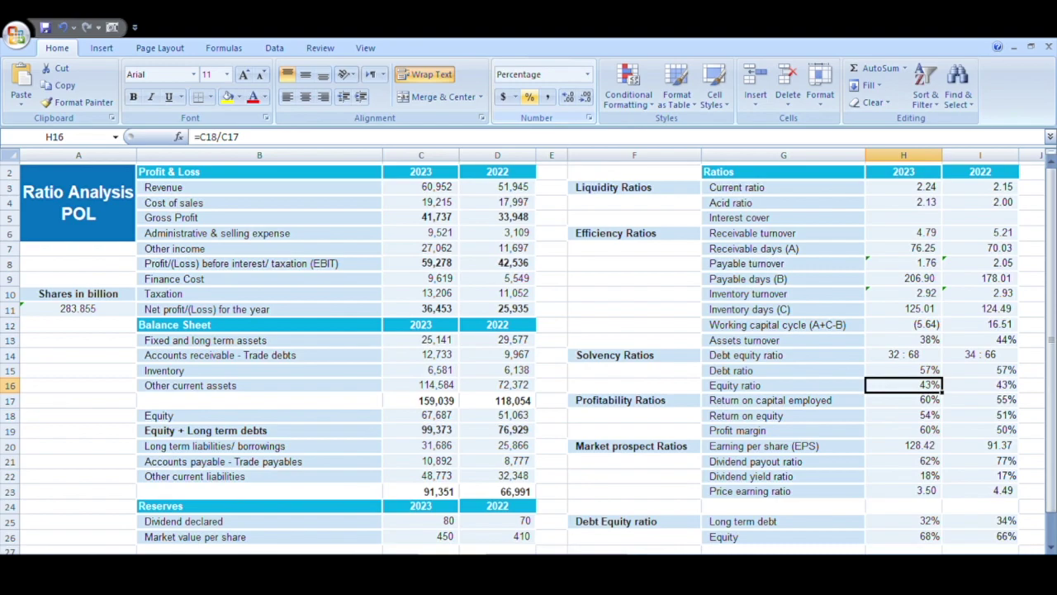
pyautogui.click(903, 399)
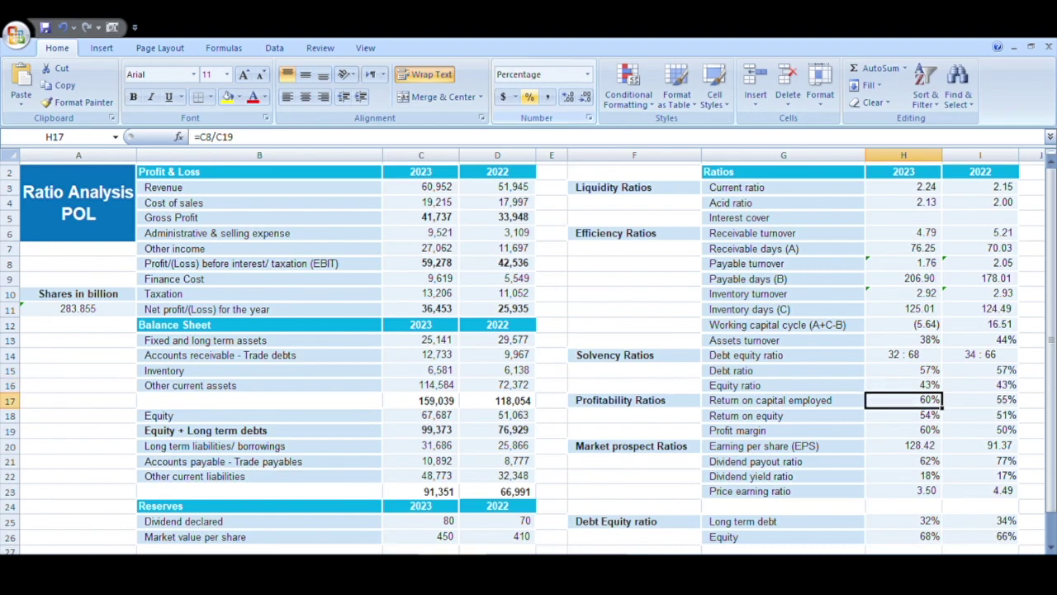
pyautogui.click(903, 370)
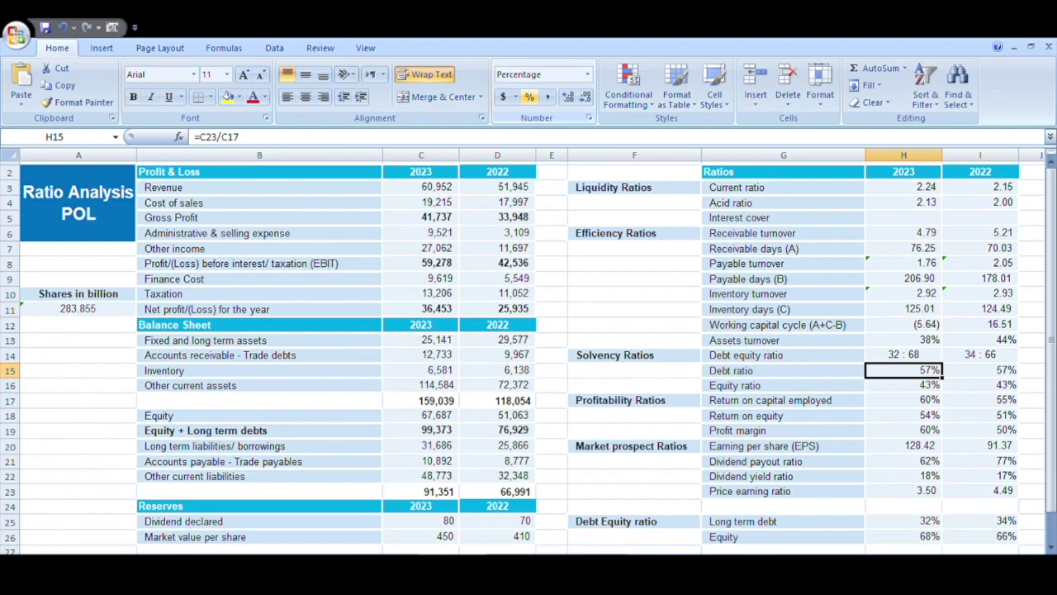
# - Compare the 2023 debt equity ratio with the debt ratio and review their labels down to return on capital employed
pyautogui.click(903, 354)
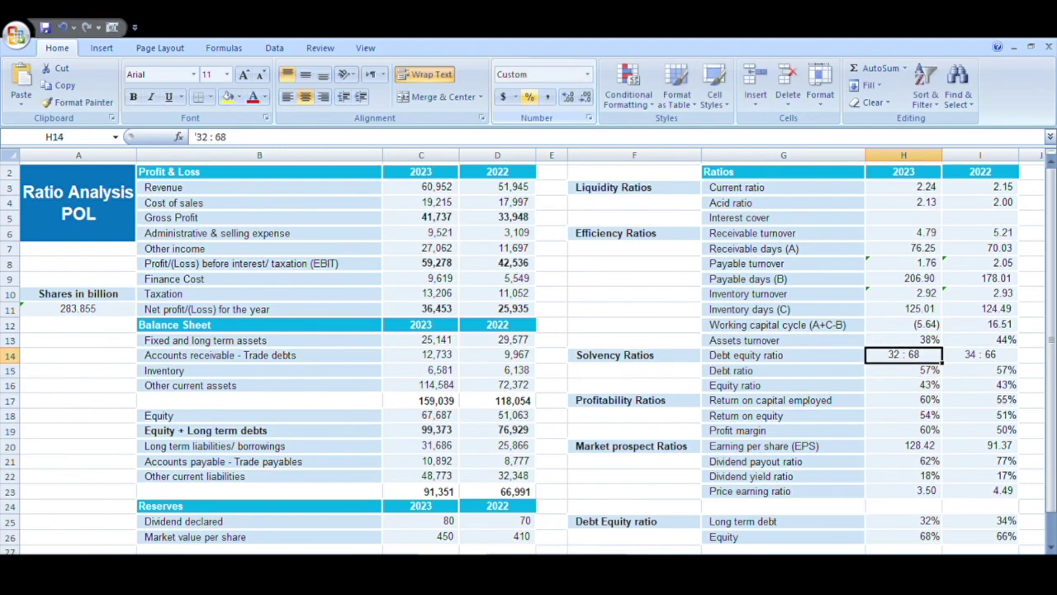
pyautogui.click(904, 370)
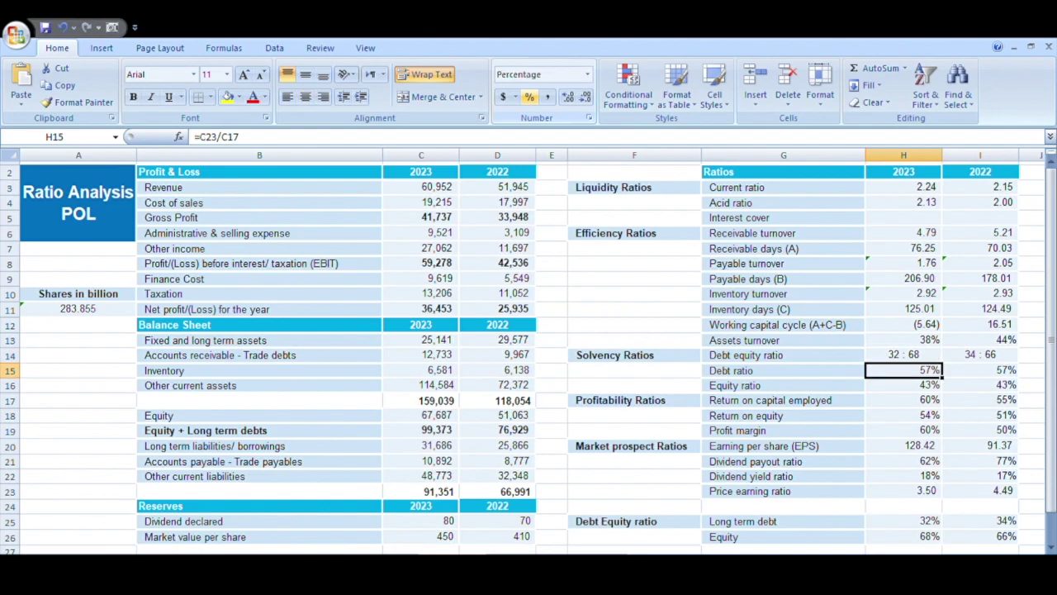
pyautogui.click(783, 370)
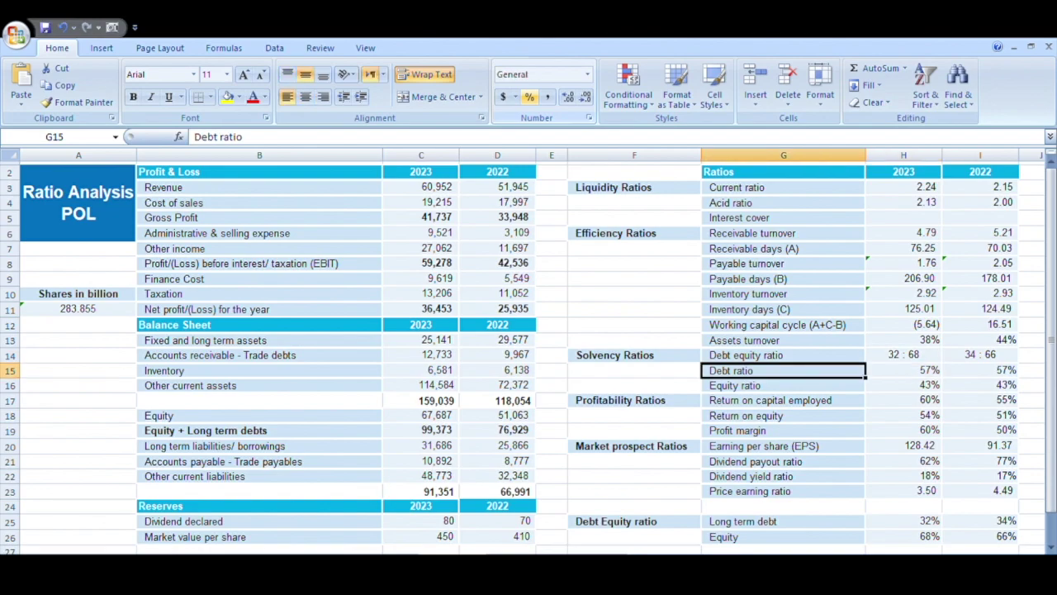
pyautogui.click(783, 354)
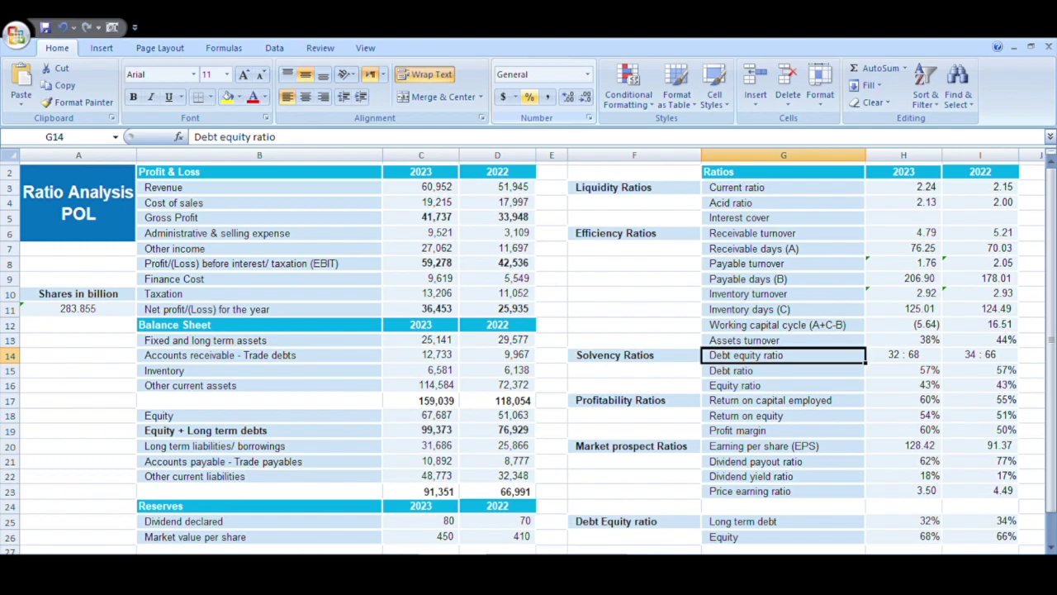
pyautogui.press('Down')
pyautogui.press('Down')
pyautogui.press('Down')
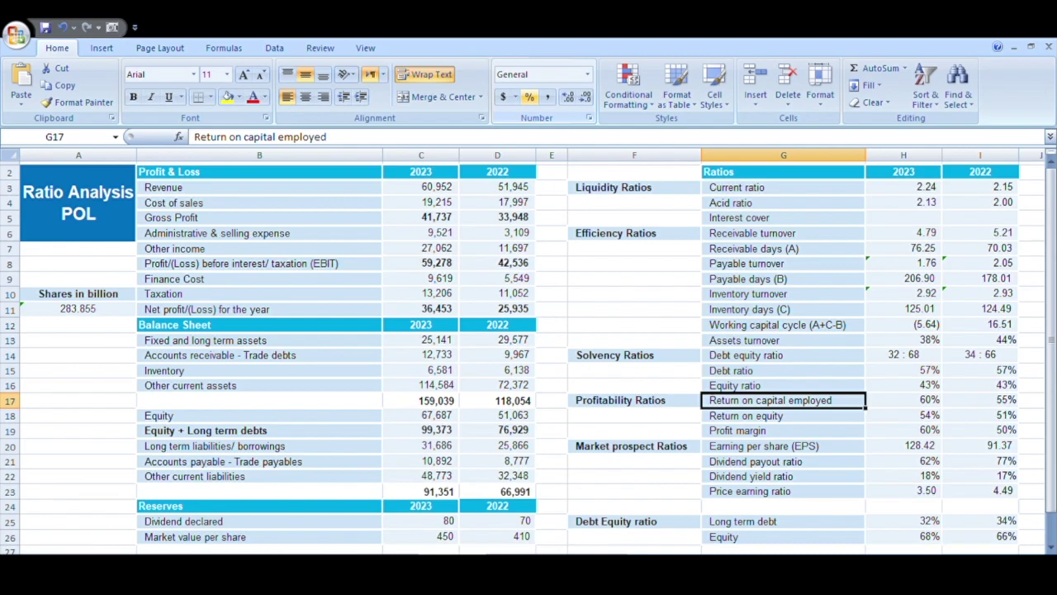
# - Return to the Solvency Ratios heading in F14 and examine it alongside the debt equity ratio label
pyautogui.press('Left')
pyautogui.press('Up')
pyautogui.press('Up')
pyautogui.press('Up')
pyautogui.press('Down')
pyautogui.press('Up')
pyautogui.press('Right')
pyautogui.press('Left')
pyautogui.press('Right')
pyautogui.press('Left')
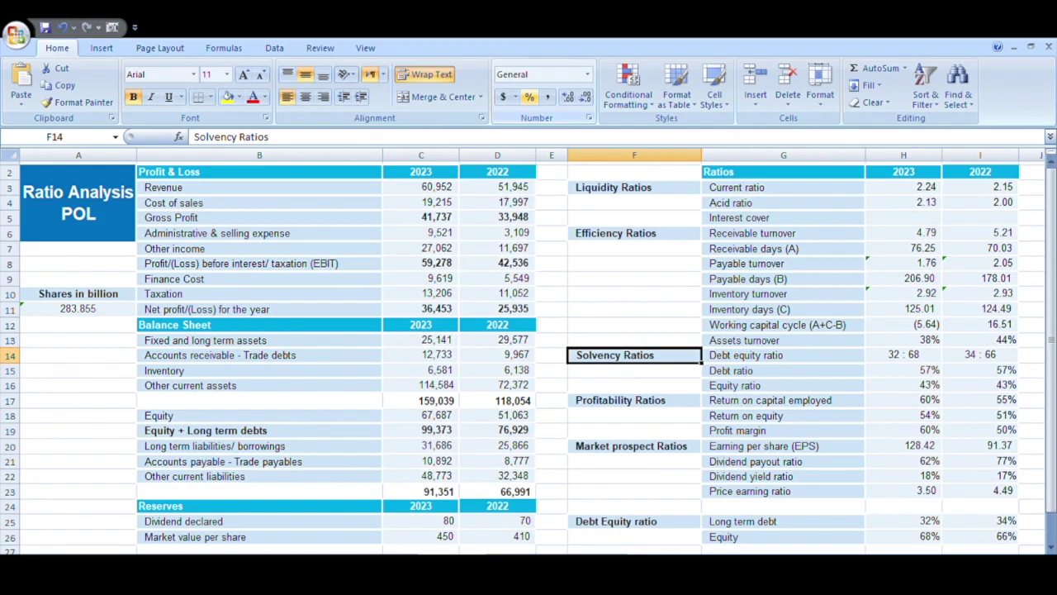
# - Review the Efficiency Ratios section from its heading through the labels down to the working capital cycle in G12
pyautogui.press('Up')
pyautogui.press('Up')
pyautogui.press('Up')
pyautogui.press('Up')
pyautogui.press('Up')
pyautogui.press('Up')
pyautogui.press('Up')
pyautogui.press('Up')
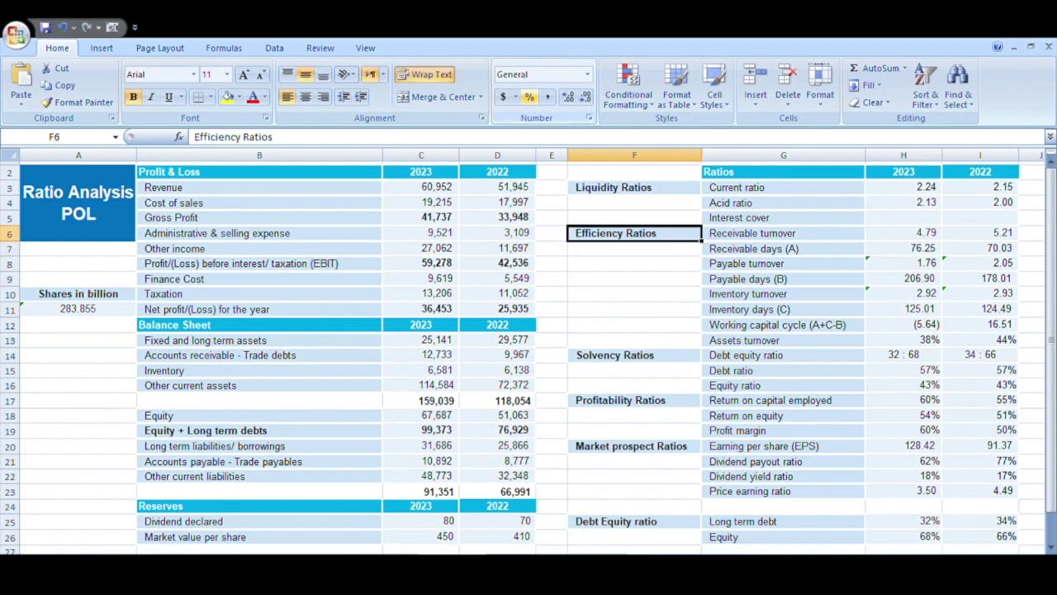
pyautogui.press('Right')
pyautogui.press('Down')
pyautogui.press('Down')
pyautogui.press('Down')
pyautogui.press('Down')
pyautogui.press('Down')
pyautogui.press('Down')
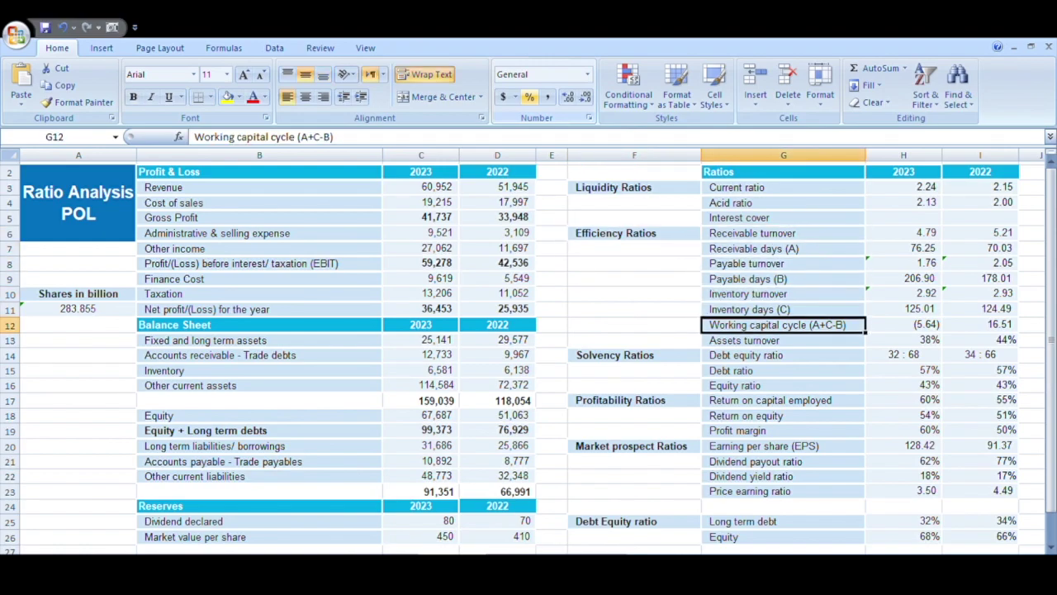
# - Review the ratio category headings in column F from the liquidity section down to Profitability Ratios in F17
pyautogui.press('Left')
pyautogui.press('Left')
pyautogui.press('Up')
pyautogui.press('Up')
pyautogui.press('Up')
pyautogui.press('Up')
pyautogui.press('Up')
pyautogui.press('Up')
pyautogui.press('Up')
pyautogui.press('Up')
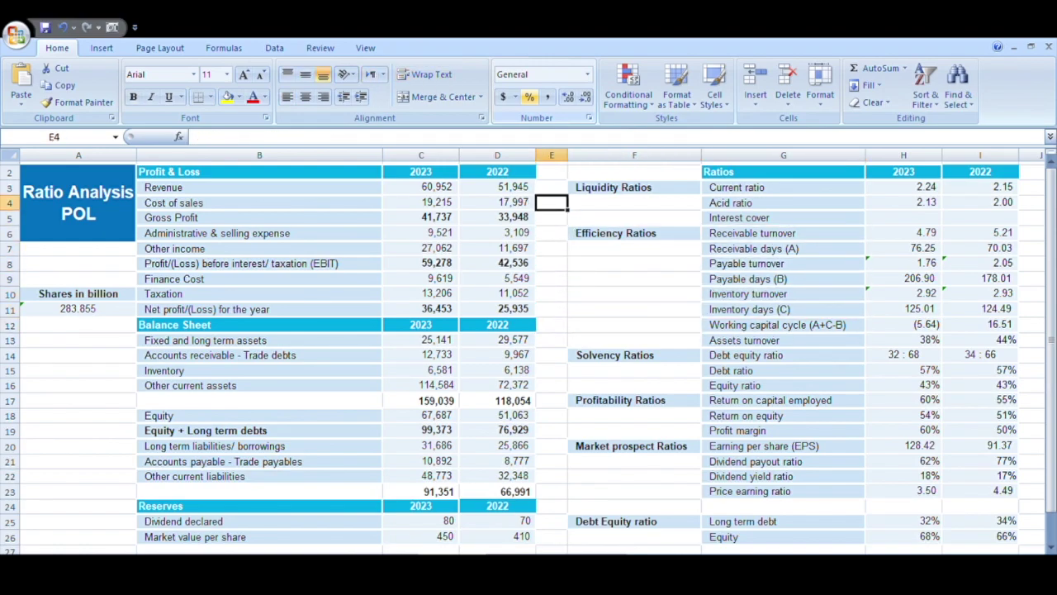
pyautogui.press('Right')
pyautogui.press('Down')
pyautogui.press('Down')
pyautogui.press('Down')
pyautogui.press('Down')
pyautogui.press('Down')
pyautogui.press('Down')
pyautogui.press('Down')
pyautogui.press('Down')
pyautogui.press('Down')
pyautogui.press('Down')
pyautogui.press('Down')
pyautogui.press('Down')
pyautogui.press('Down')
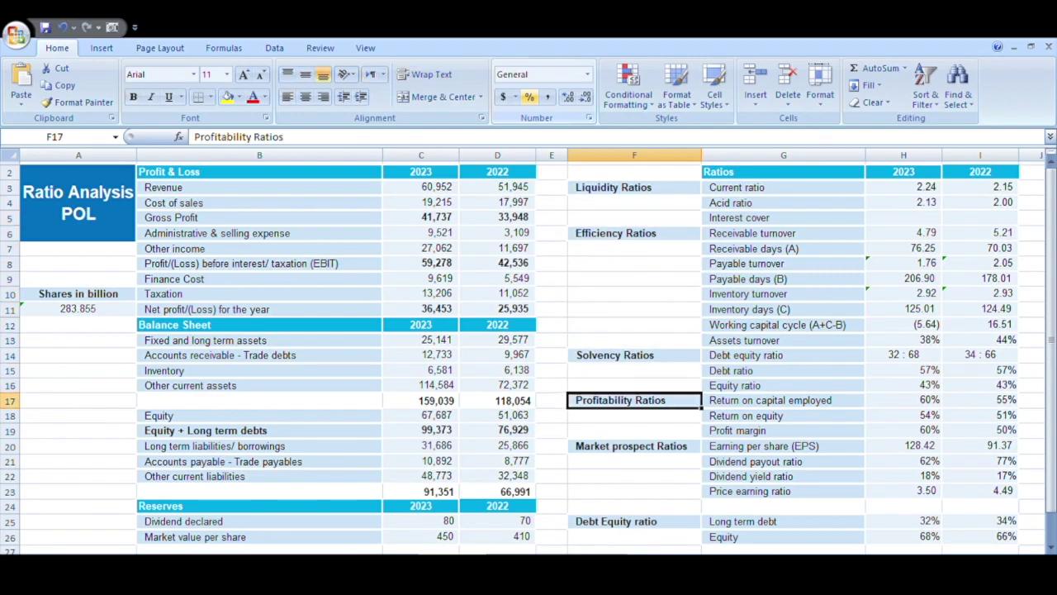
# - Inspect the cell references in the 2023 return on capital employed formula in H17 and glance at the 2022 counterpart
pyautogui.press('Right')
pyautogui.press('Right')
pyautogui.press('F2')
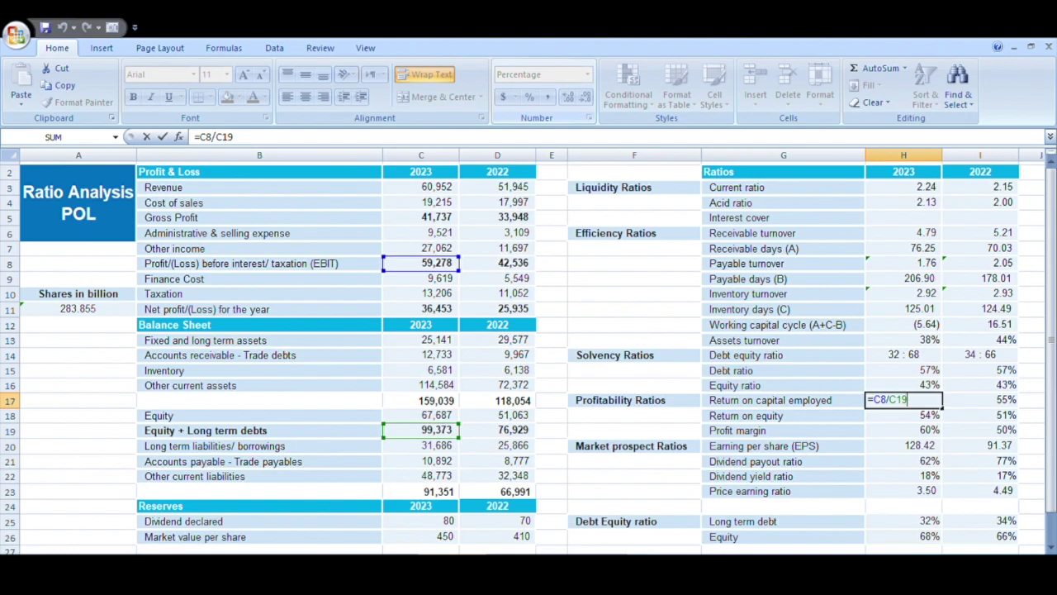
pyautogui.hotkey('ctrl', 'Return')
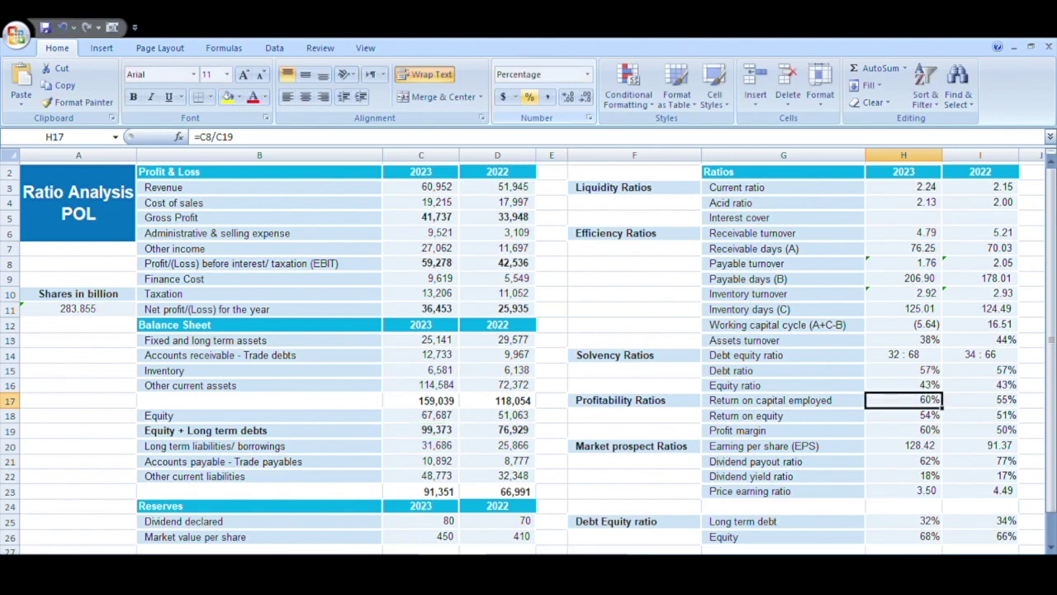
pyautogui.press('Right')
pyautogui.press('Left')
pyautogui.press('Left')
pyautogui.press('Right')
# - Inspect the 2023 return on equity formula in H18, then recheck the return on capital employed formula in H17
pyautogui.press('Down')
pyautogui.press('F2')
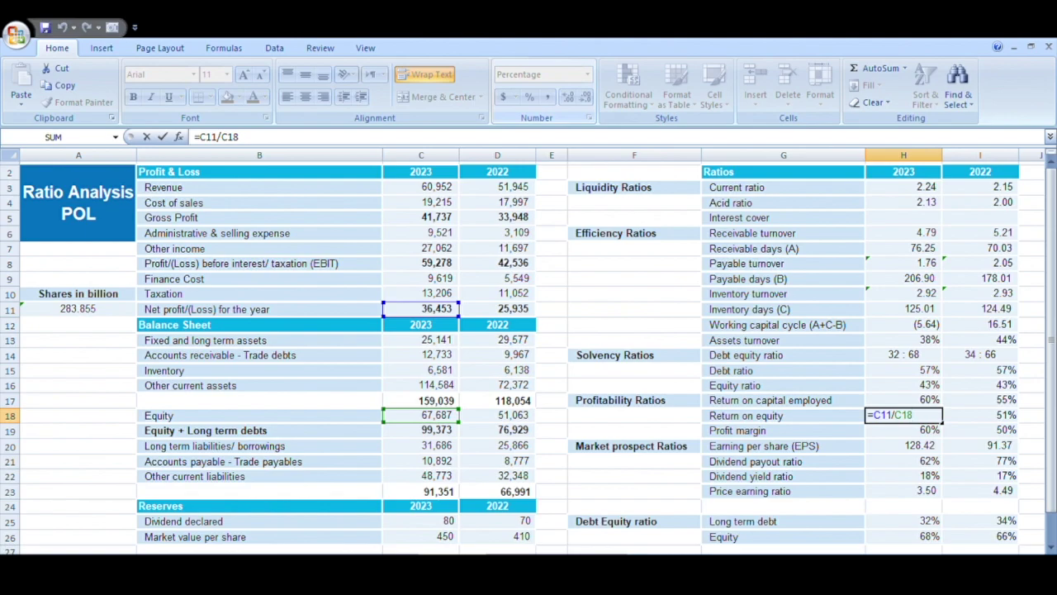
pyautogui.hotkey('ctrl', 'Return')
pyautogui.press('Up')
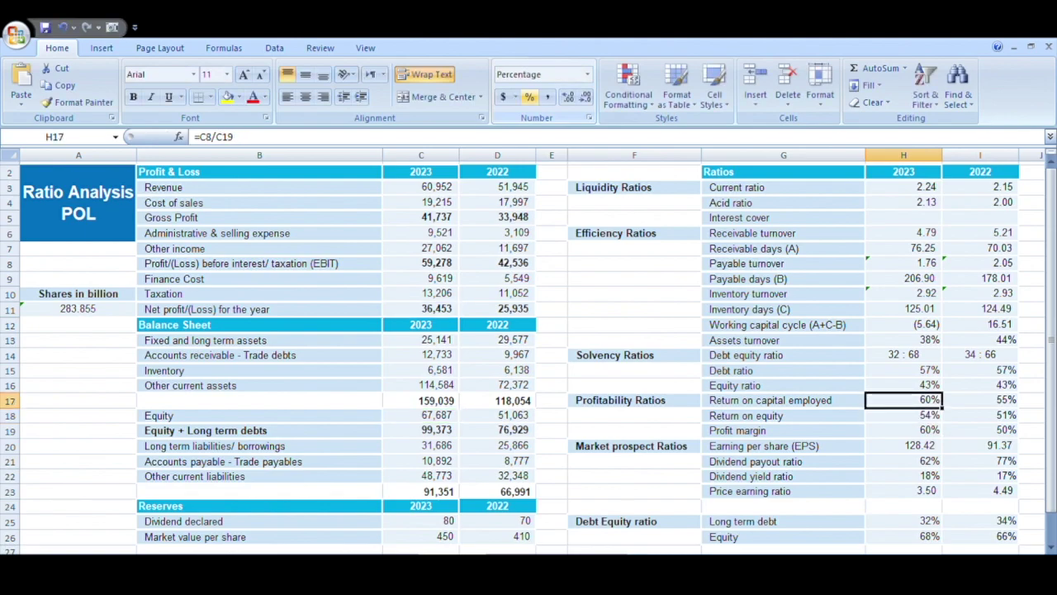
pyautogui.press('F2')
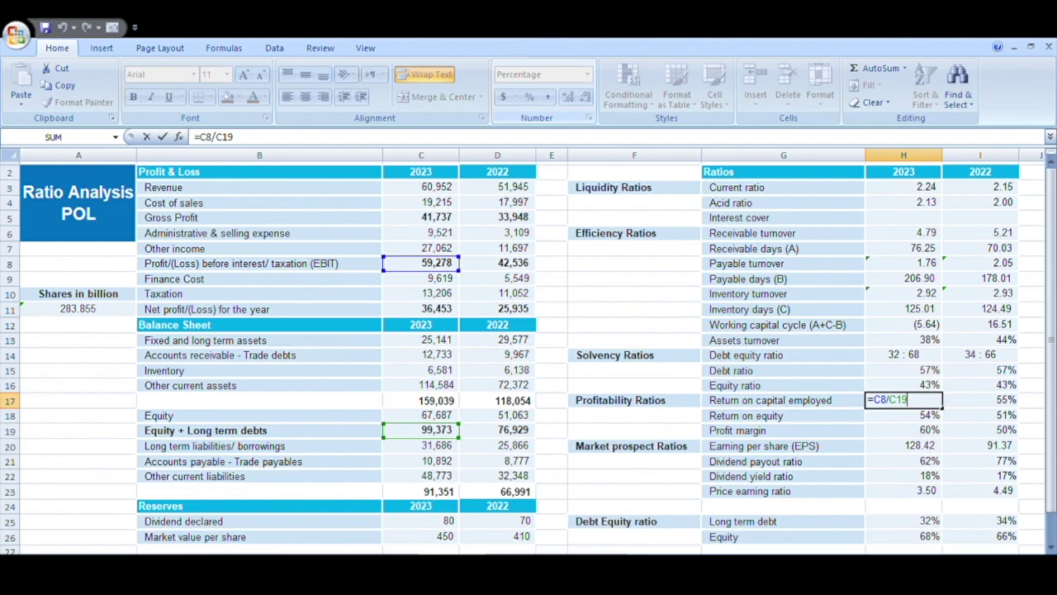
pyautogui.hotkey('ctrl', 'Return')
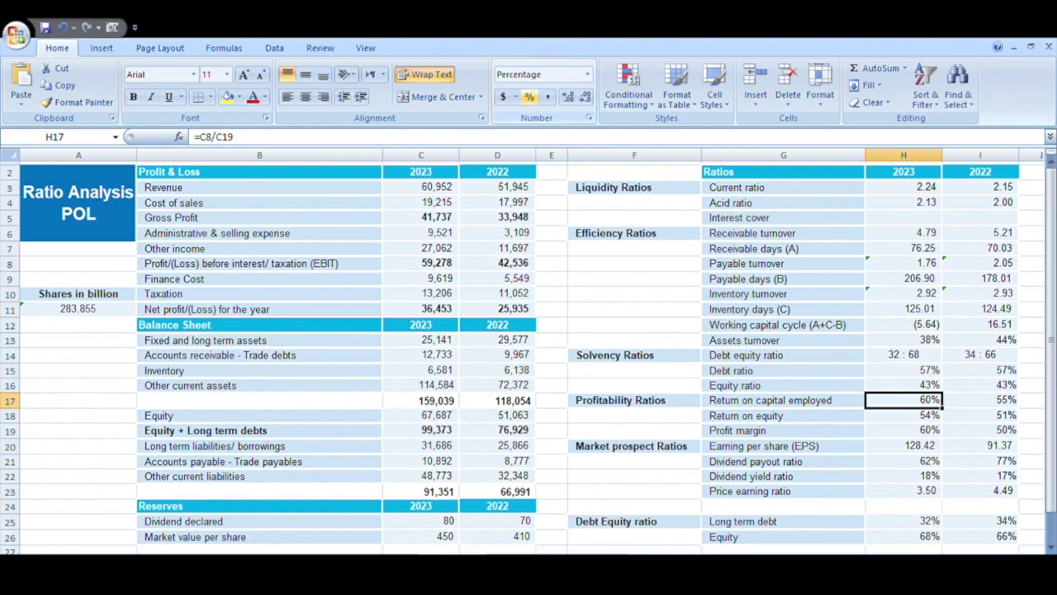
# - Enter =C11/C3 as the 2023 profit margin formula in H19 and compare it with the 2022 formula in I19
pyautogui.click(903, 416)
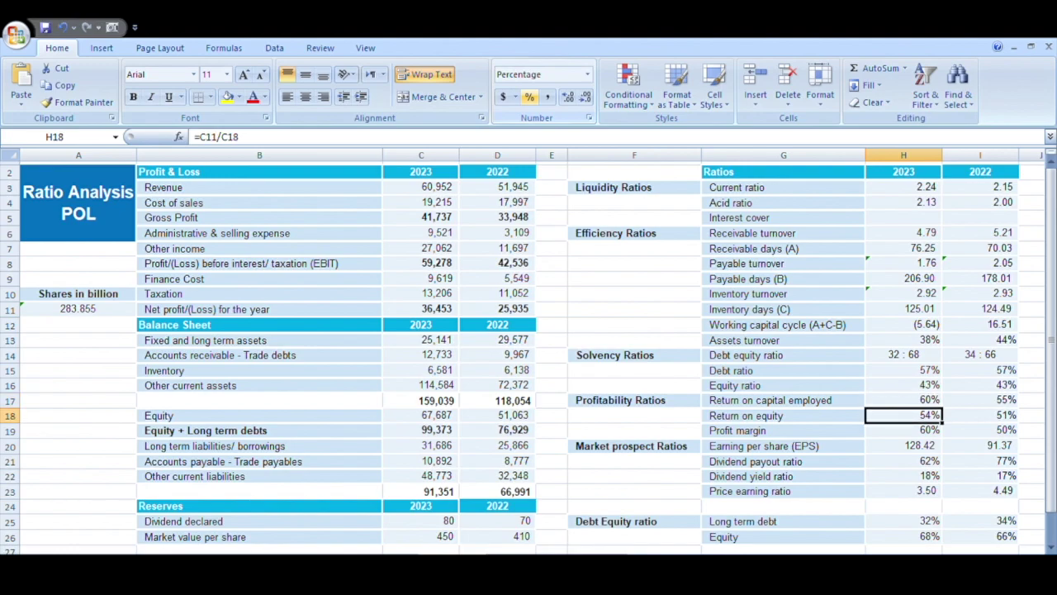
pyautogui.click(903, 430)
pyautogui.write('=C11/C3')
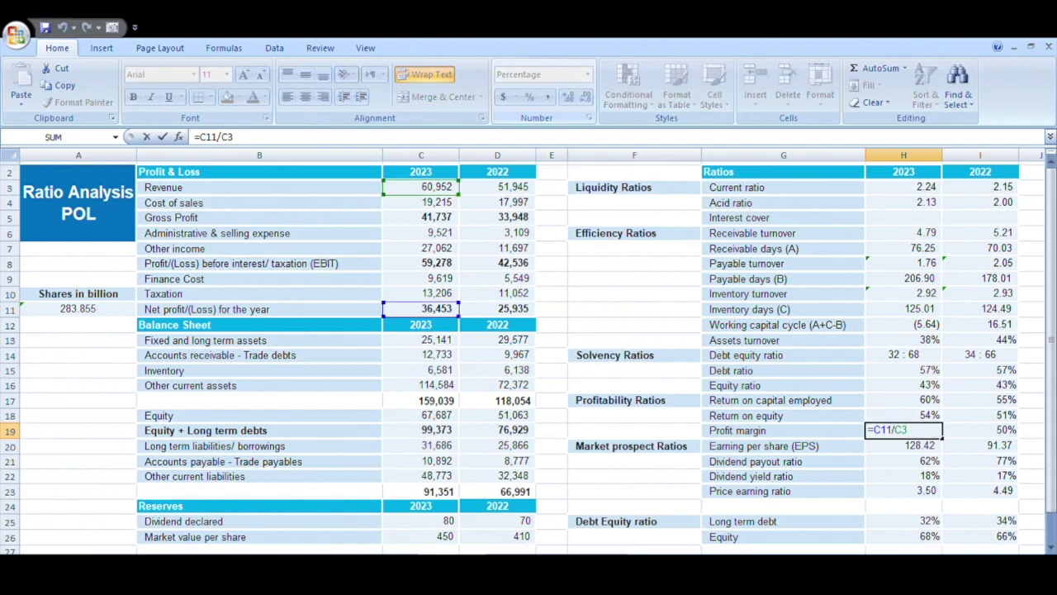
pyautogui.hotkey('ctrl', 'Return')
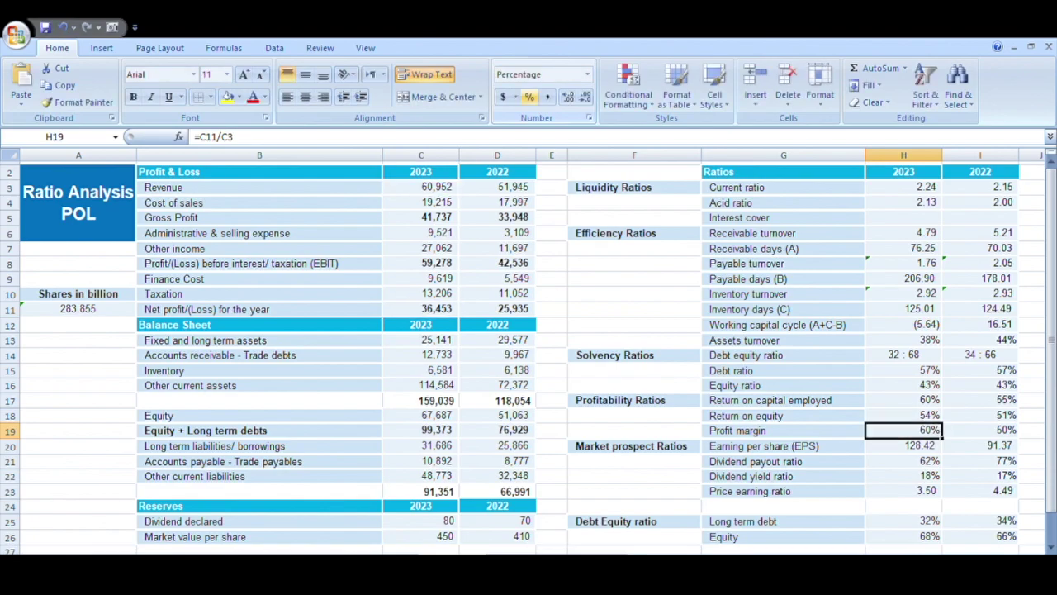
pyautogui.click(980, 430)
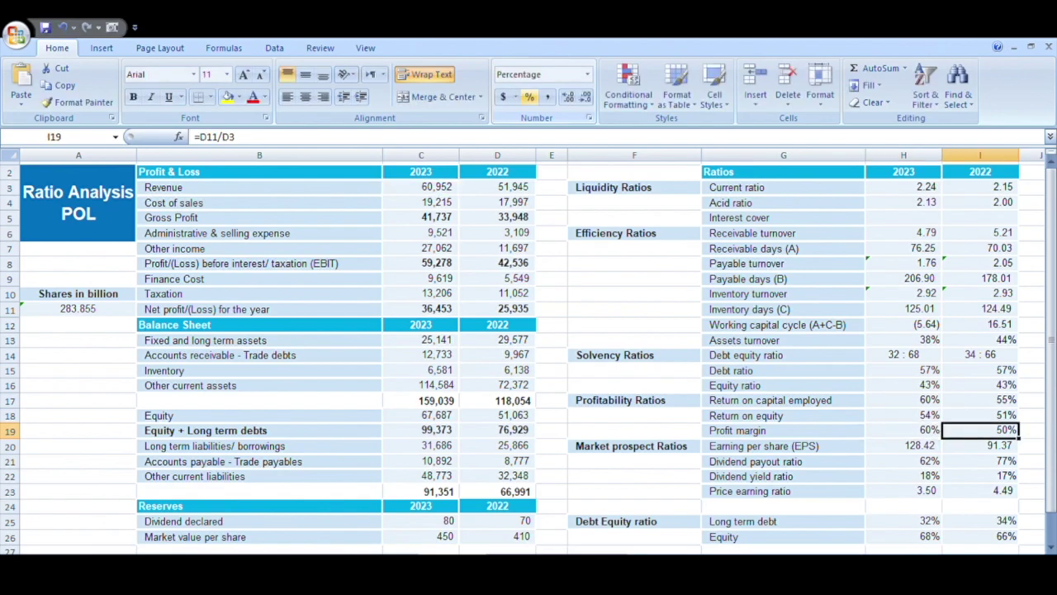
pyautogui.click(904, 431)
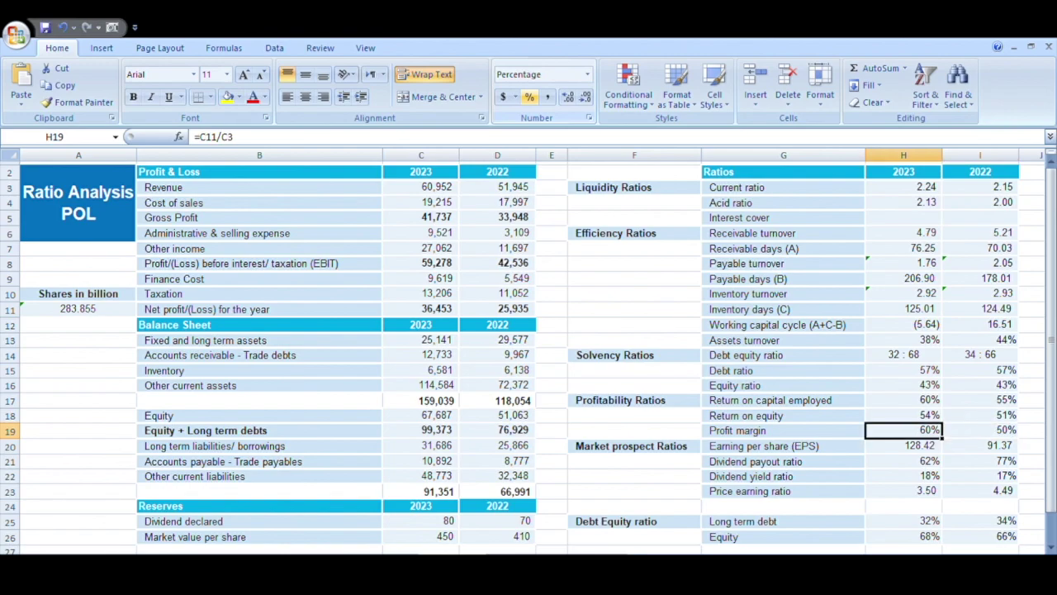
# - View the 2023 earning per share formula in H20 and the Market prospect Ratios heading in F20
pyautogui.click(903, 446)
pyautogui.click(783, 446)
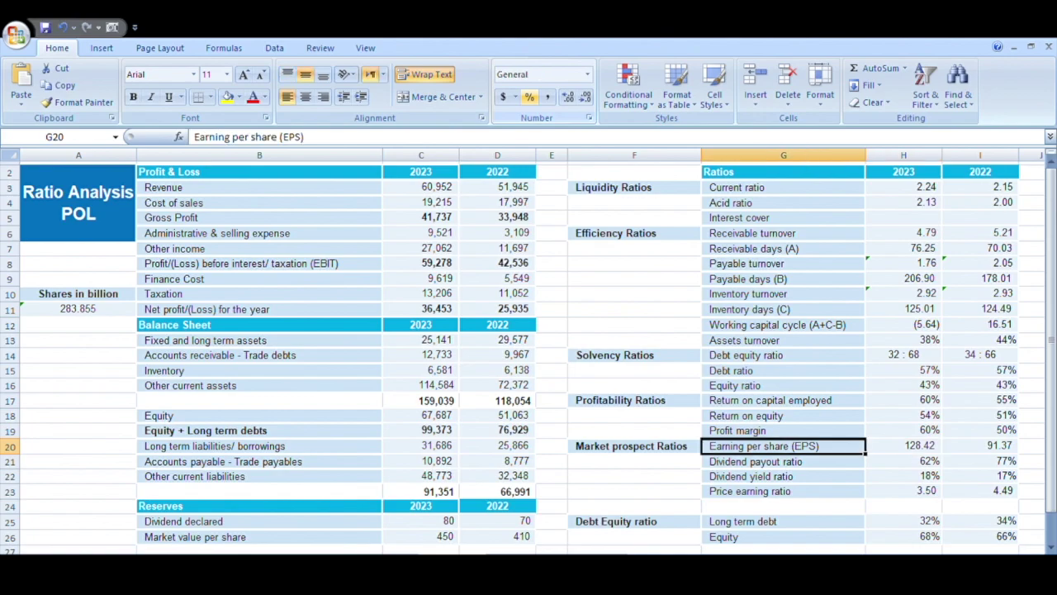
pyautogui.click(635, 446)
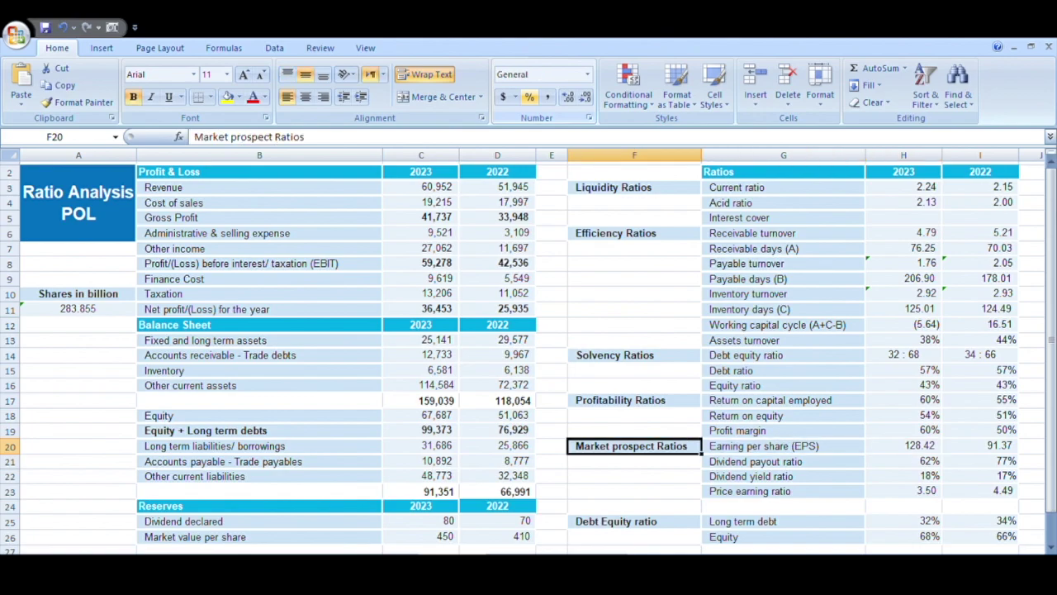
pyautogui.click(634, 461)
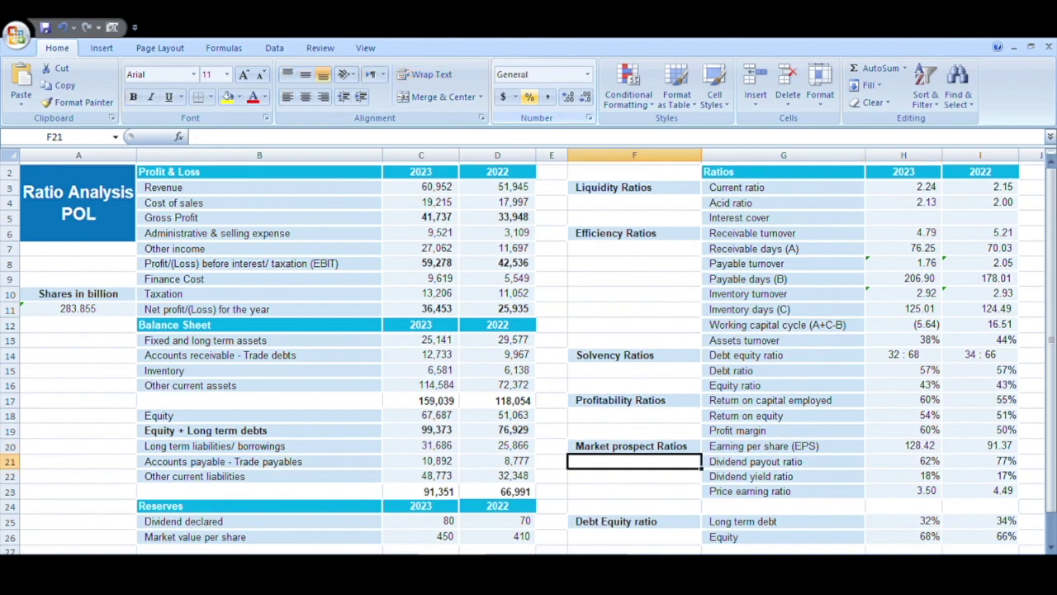
# - Examine the dividend payout ratio formulas for 2023 in H21 and 2022 in I21
pyautogui.click(783, 461)
pyautogui.click(904, 461)
pyautogui.click(980, 461)
pyautogui.hscroll(1, 528, 347)
pyautogui.click(786, 461)
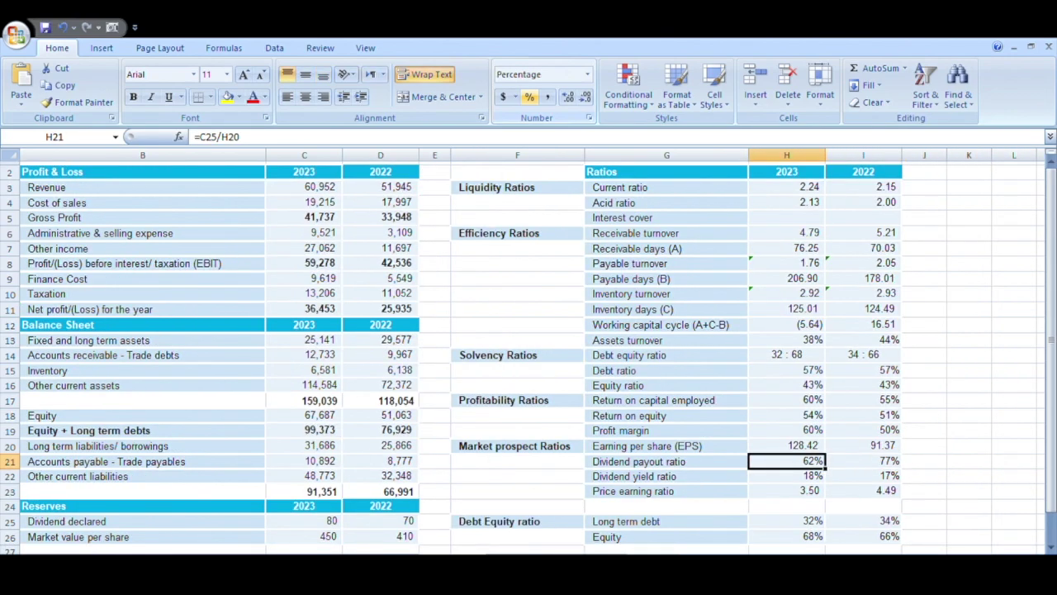
pyautogui.press('Home')
pyautogui.click(260, 461)
pyautogui.click(783, 460)
pyautogui.click(904, 461)
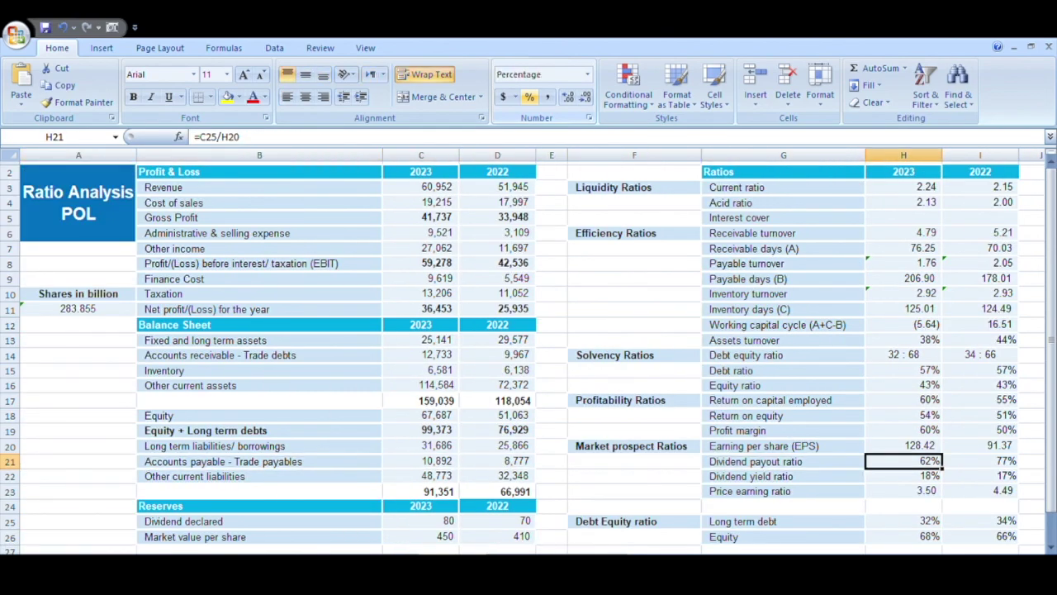
pyautogui.click(980, 460)
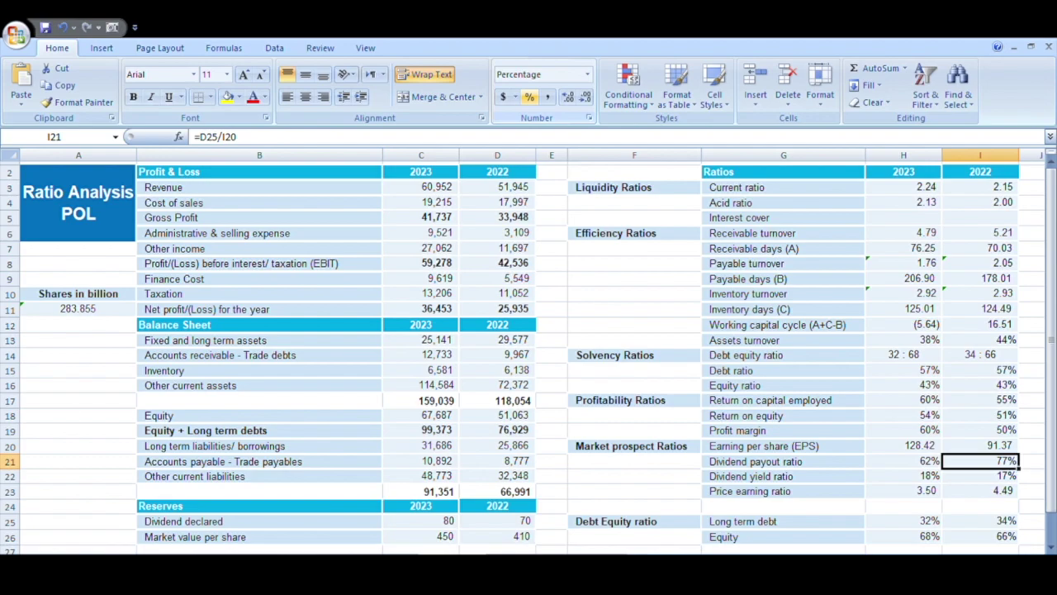
# - Examine the dividend yield ratio formulas for 2023 in H22 and 2022 in I22
pyautogui.click(903, 461)
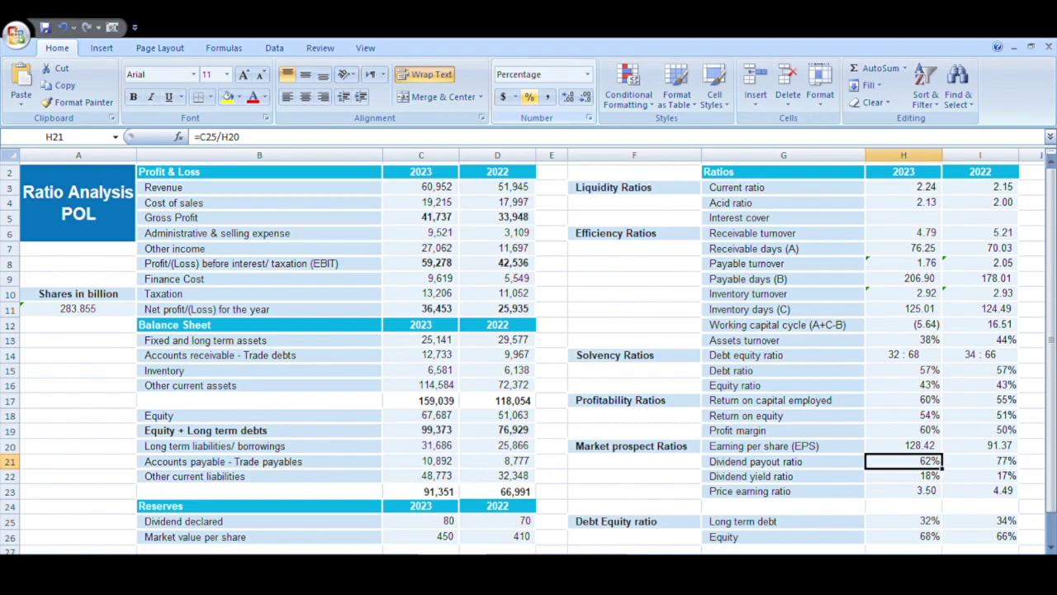
pyautogui.click(903, 476)
pyautogui.click(980, 475)
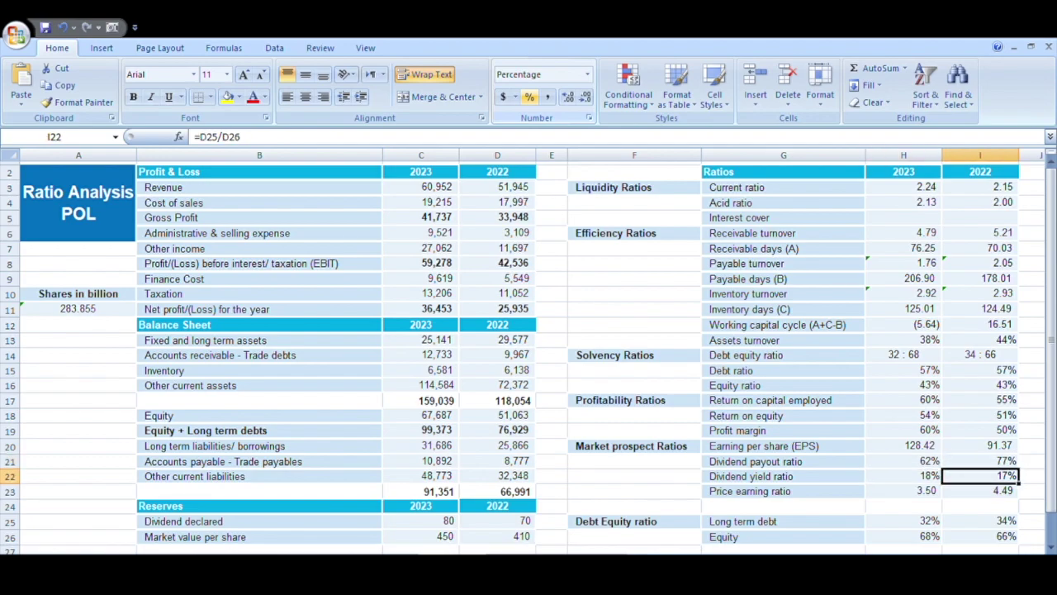
pyautogui.press('F2')
pyautogui.press('Escape')
pyautogui.click(903, 476)
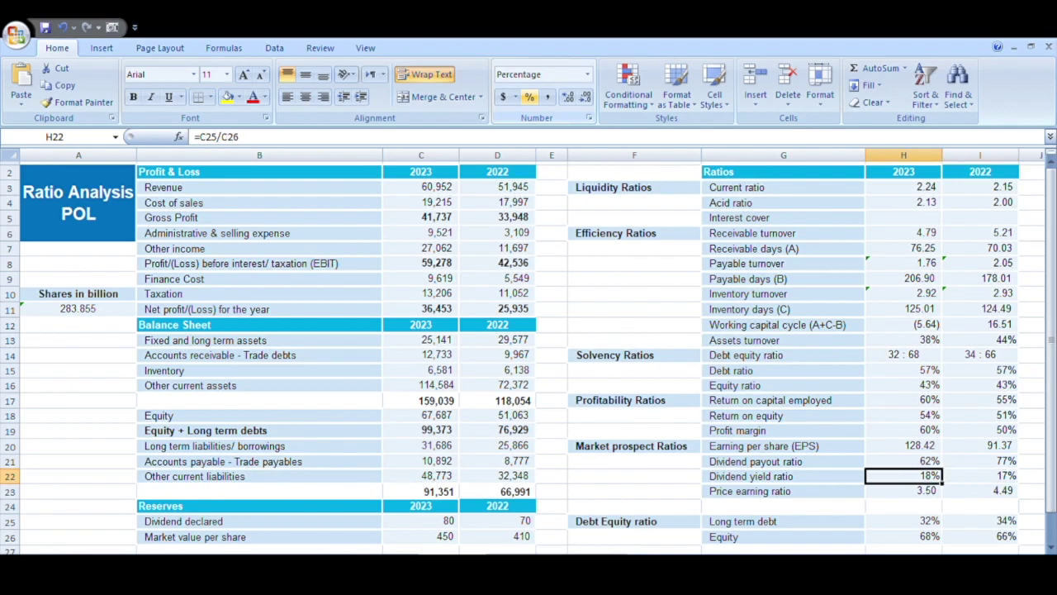
pyautogui.click(783, 476)
# - View the 2022 market value per share in D26 under Reserves
pyautogui.click(78, 476)
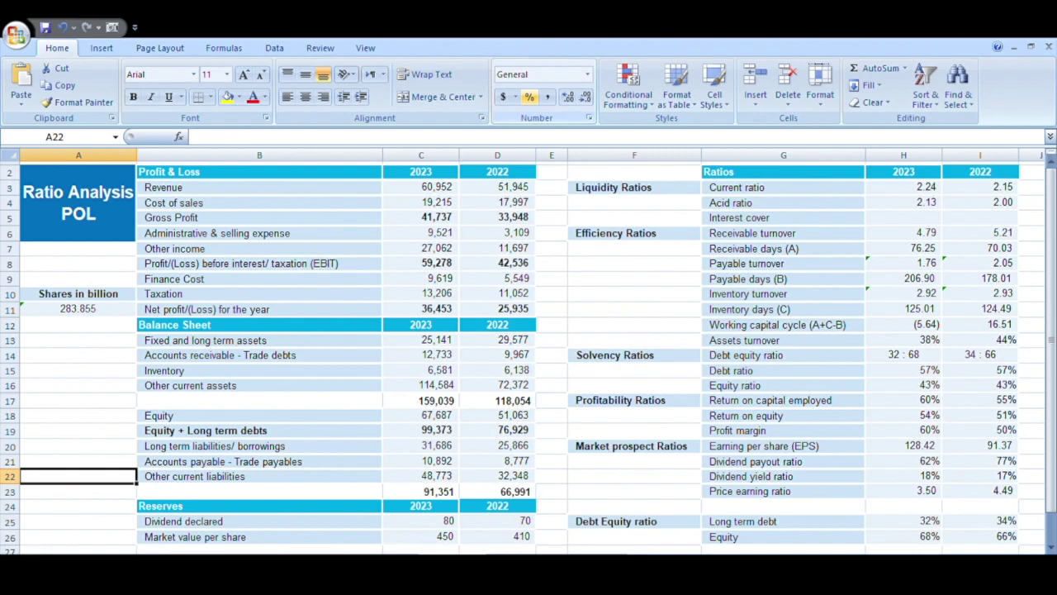
pyautogui.press('Down')
pyautogui.press('Down')
pyautogui.press('Down')
pyautogui.press('Down')
pyautogui.press('Right')
pyautogui.press('Right')
pyautogui.press('Right')
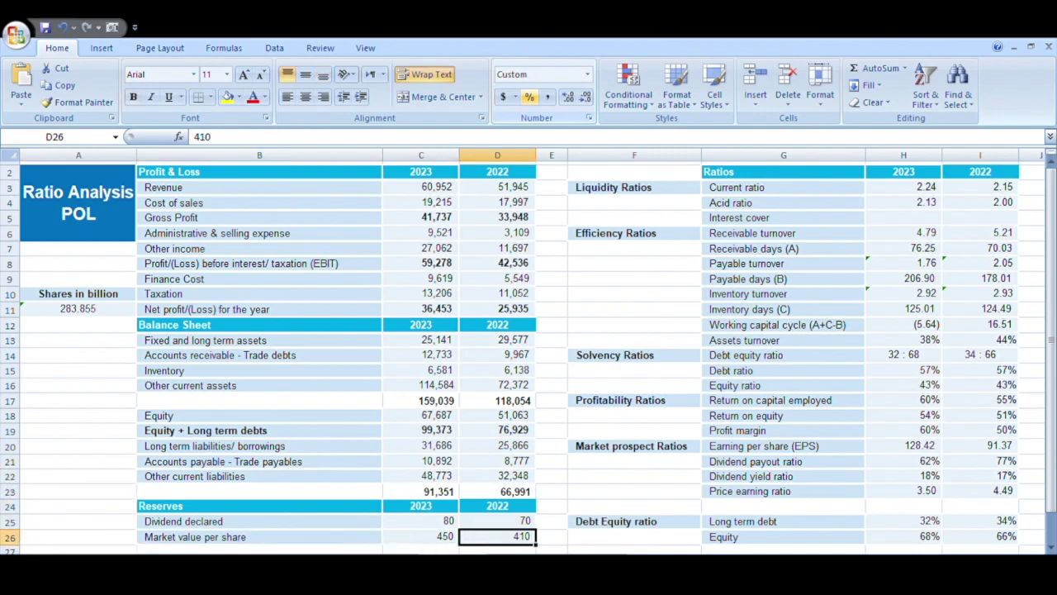
pyautogui.press('Left')
pyautogui.press('BackSpace')
pyautogui.write('440')
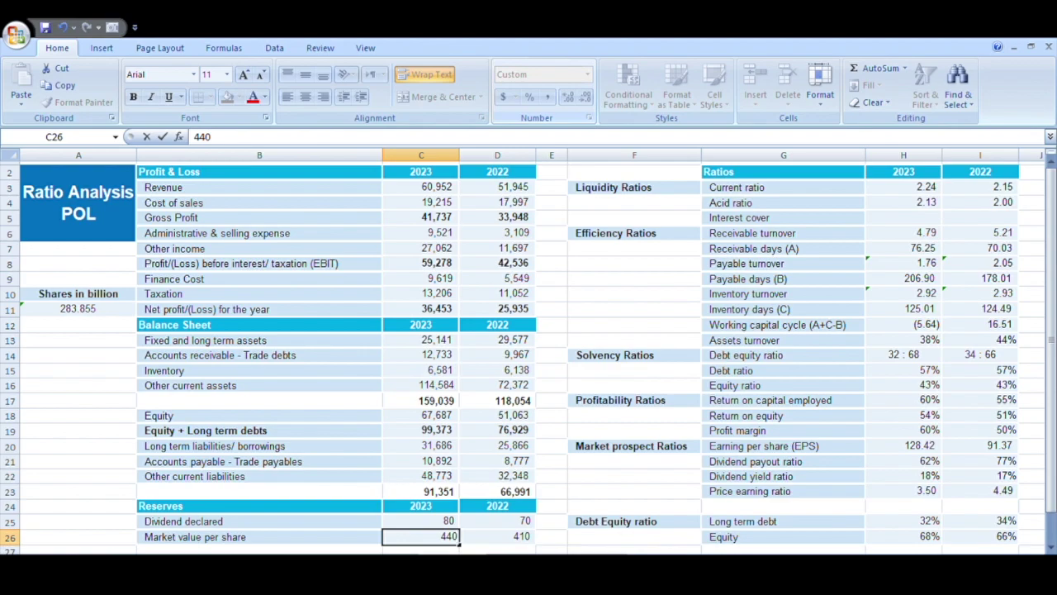
pyautogui.press('Escape')
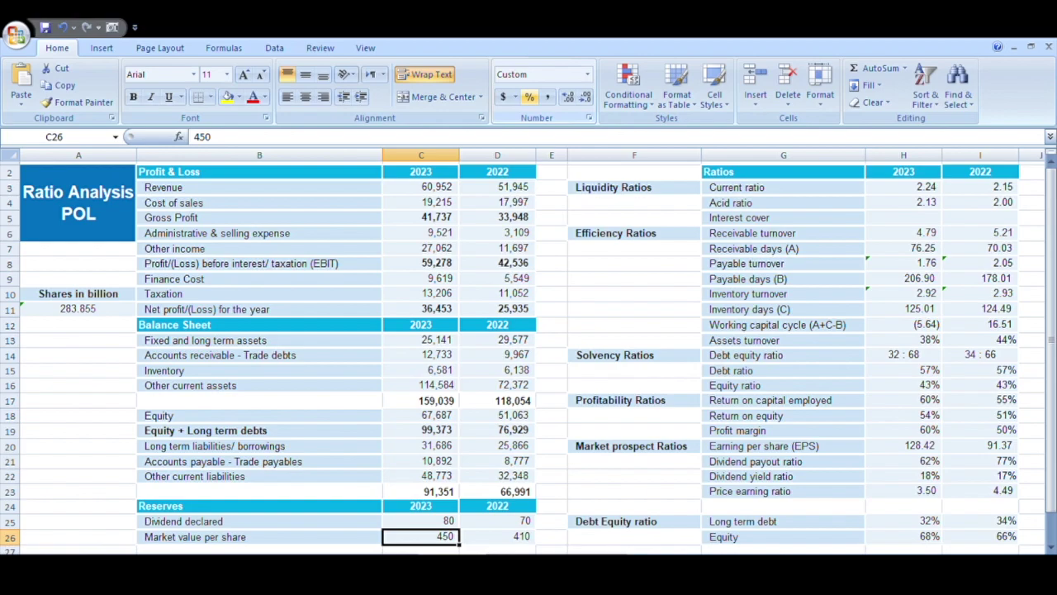
# - Try 360 as the 2023 market value per share in C26
pyautogui.write('360')
pyautogui.press('Left')
pyautogui.click(420, 536)
pyautogui.press('Up')
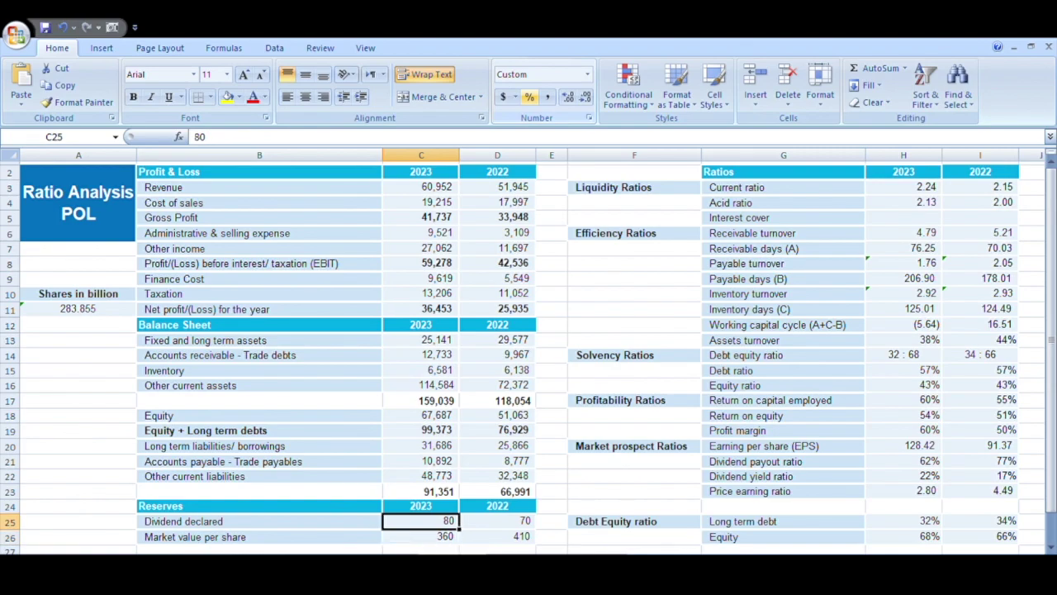
# - Recheck the 2023 dividend yield ratio formula in H22, then undo the trial change to the 2023 market value per share
pyautogui.press('Right')
pyautogui.press('Right')
pyautogui.press('Right')
pyautogui.press('Right')
pyautogui.press('Right')
pyautogui.press('Right')
pyautogui.press('Up')
pyautogui.press('Up')
pyautogui.press('Up')
pyautogui.press('Left')
pyautogui.press('F2')
pyautogui.press('Escape')
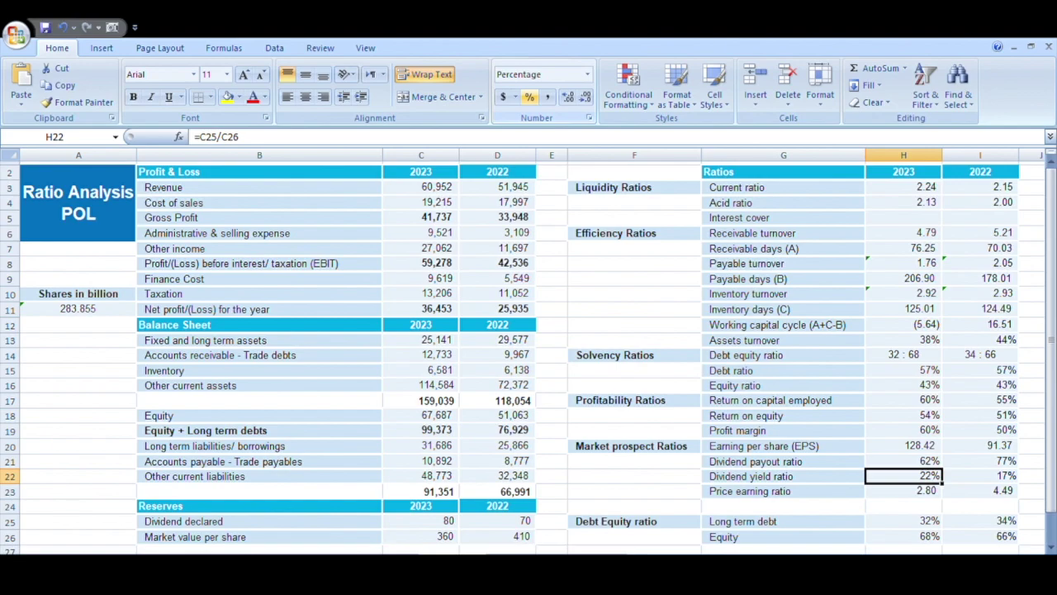
pyautogui.hotkey('ctrl', 'z')
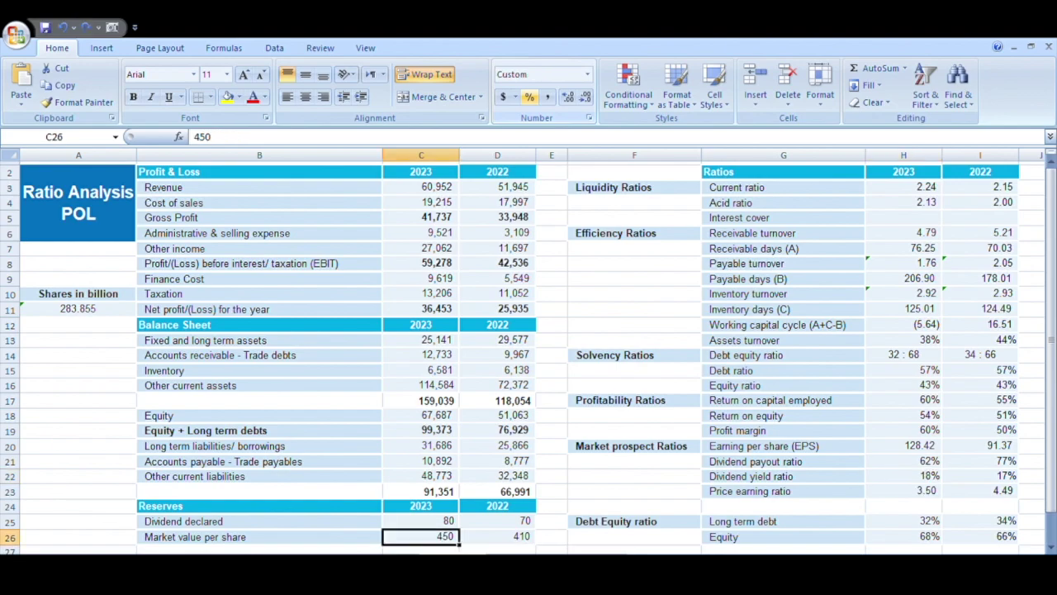
pyautogui.press('Right')
pyautogui.press('Right')
pyautogui.press('Right')
pyautogui.press('Right')
pyautogui.press('Right')
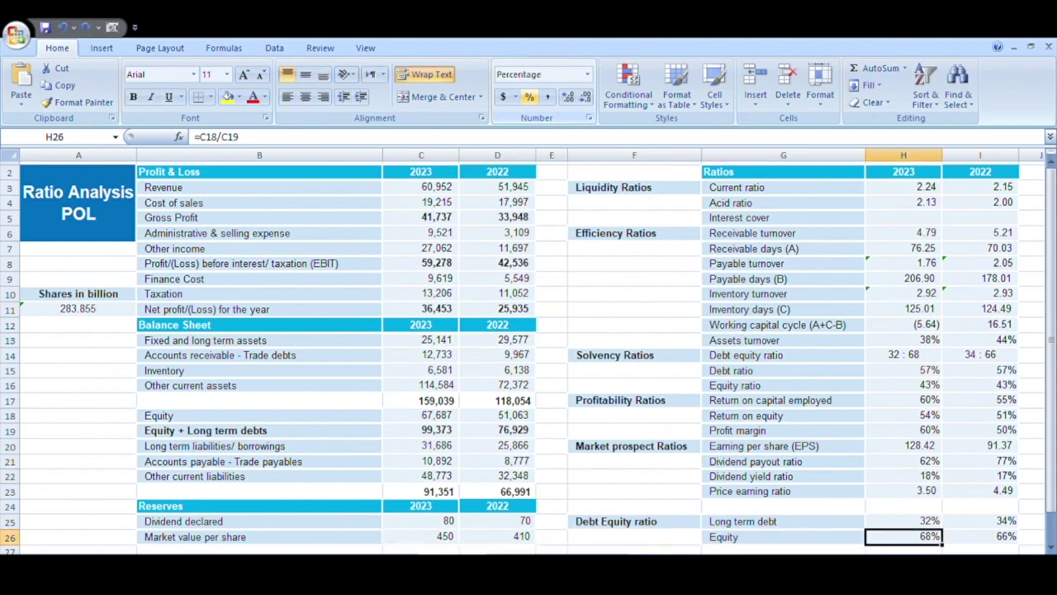
pyautogui.press('Left')
pyautogui.press('Left')
pyautogui.press('Left')
pyautogui.press('Left')
pyautogui.press('Left')
pyautogui.press('Left')
pyautogui.press('Right')
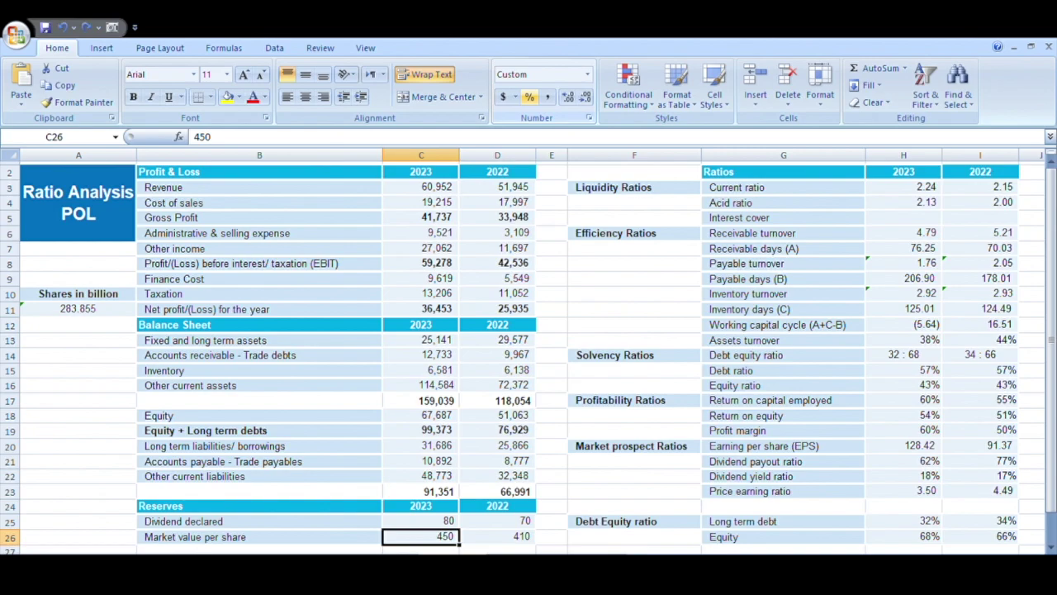
# - Examine the 2023 price earning ratio formula in H23 and the cells it references
pyautogui.press('Right')
pyautogui.press('Right')
pyautogui.press('Right')
pyautogui.press('Right')
pyautogui.press('Right')
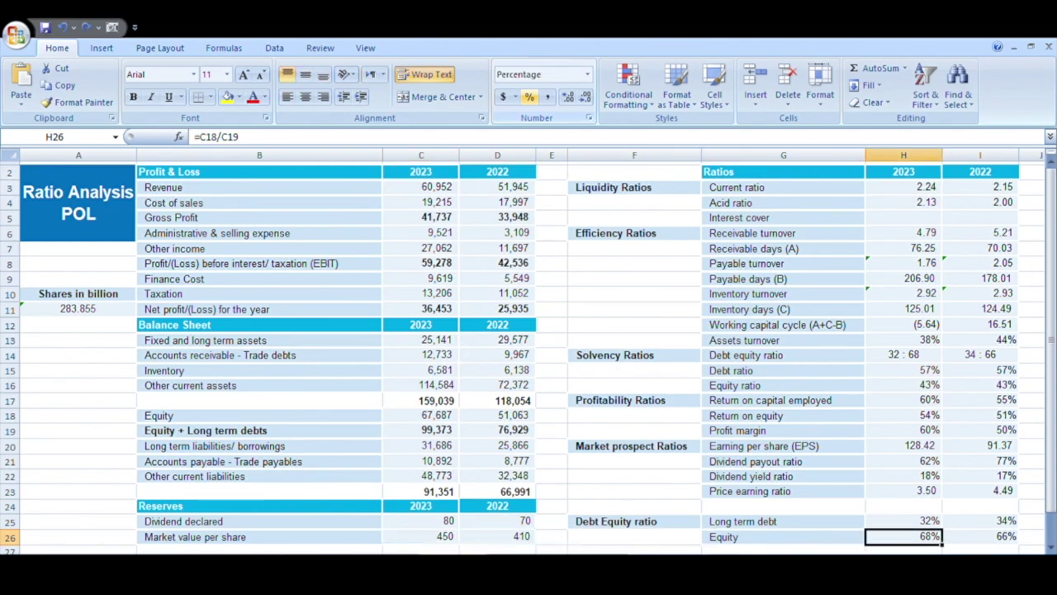
pyautogui.press('Up')
pyautogui.press('Up')
pyautogui.press('Up')
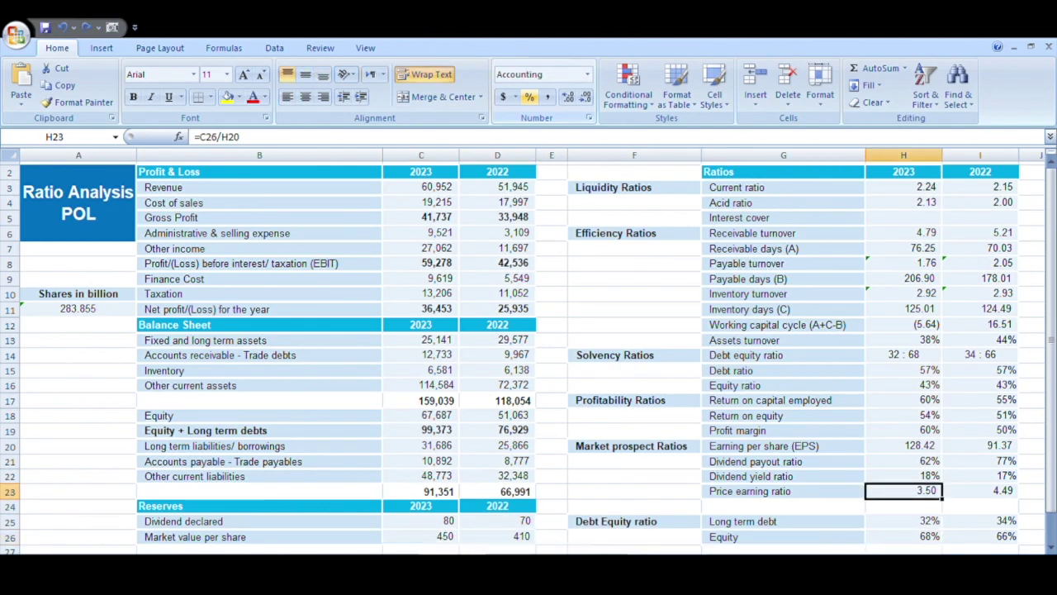
pyautogui.press('F2')
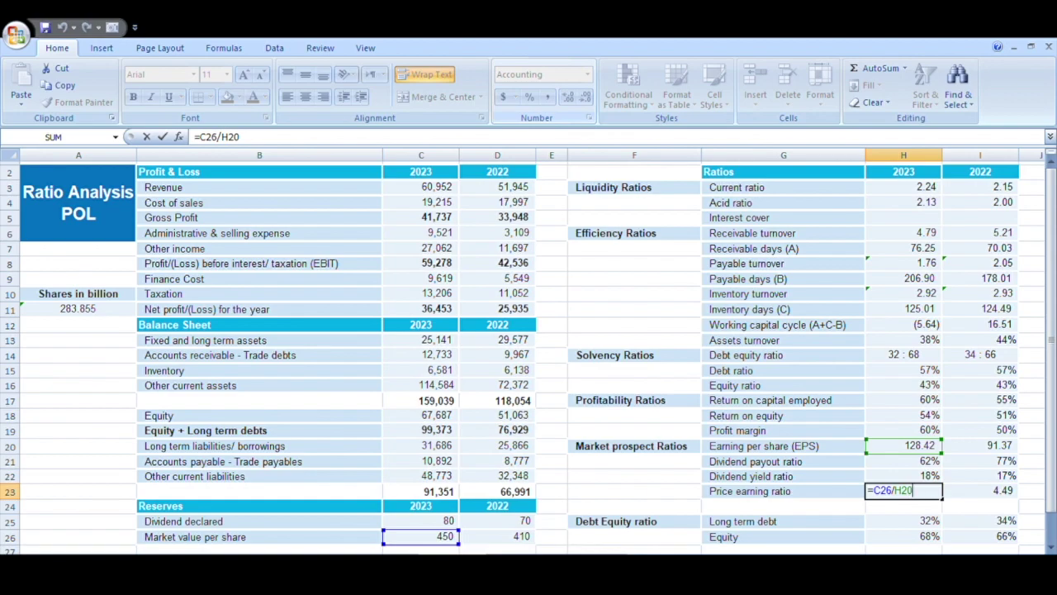
pyautogui.press('Return')
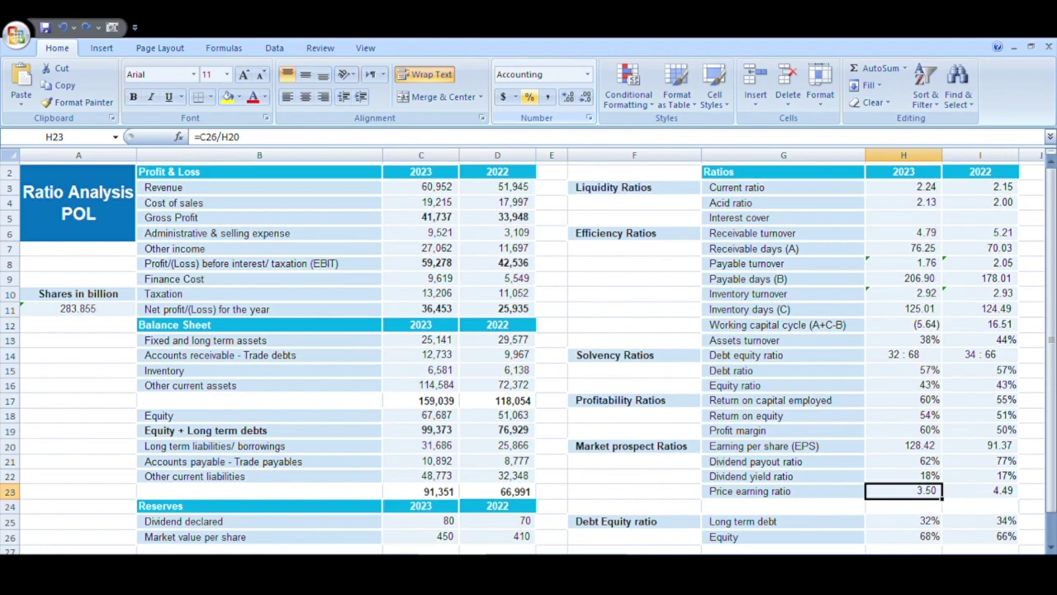
pyautogui.press('F2')
pyautogui.hotkey('ctrl', 'Return')
pyautogui.press('Up')
pyautogui.press('Up')
pyautogui.press('Up')
pyautogui.press('Up')
pyautogui.press('Up')
pyautogui.press('Up')
pyautogui.press('Up')
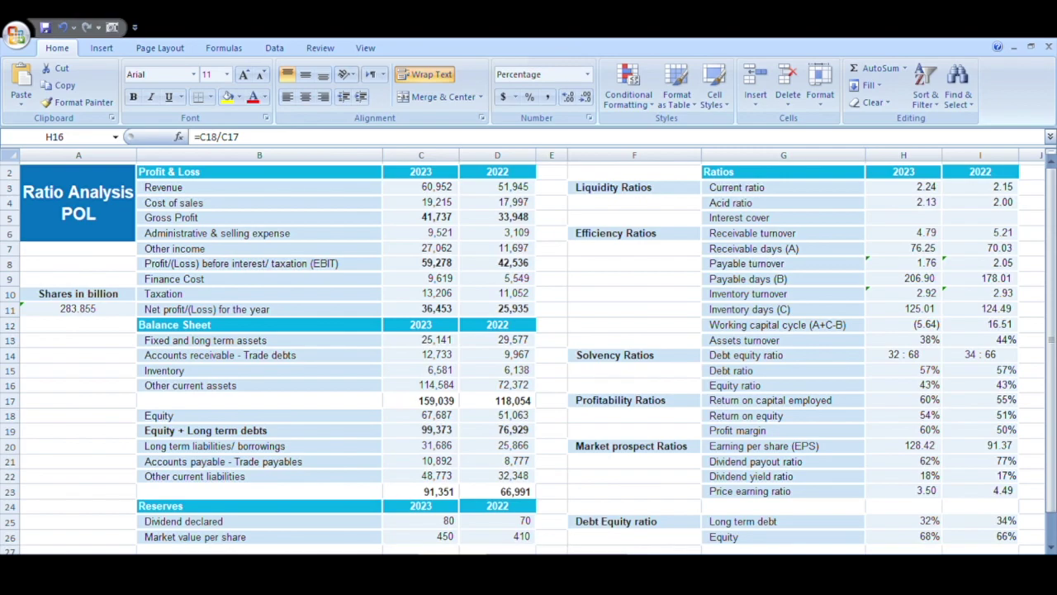
# - Enter the label Book value in cell F9
pyautogui.click(634, 163)
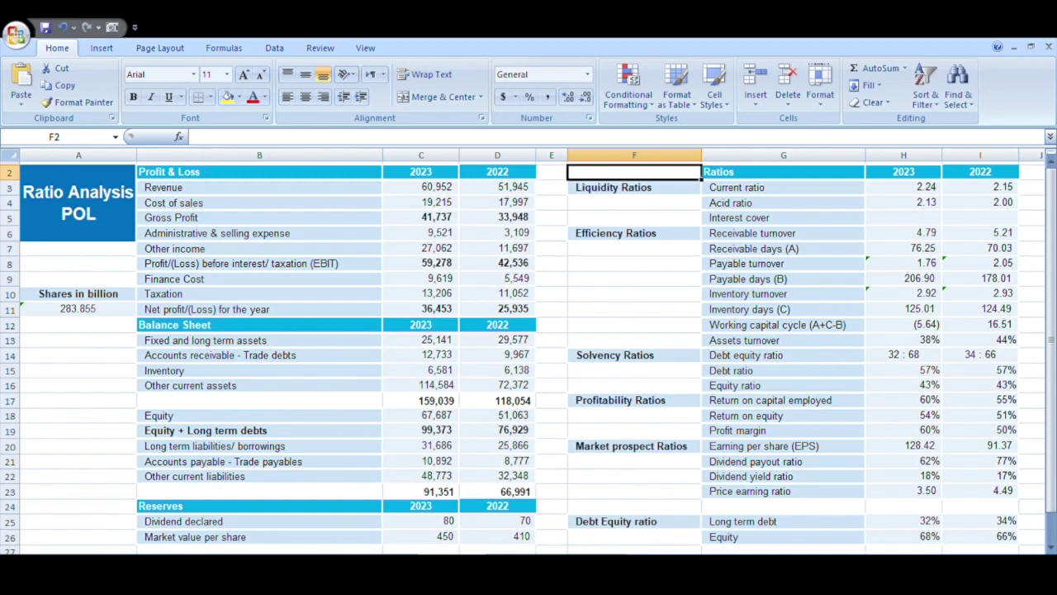
pyautogui.click(634, 278)
pyautogui.write('Book value')
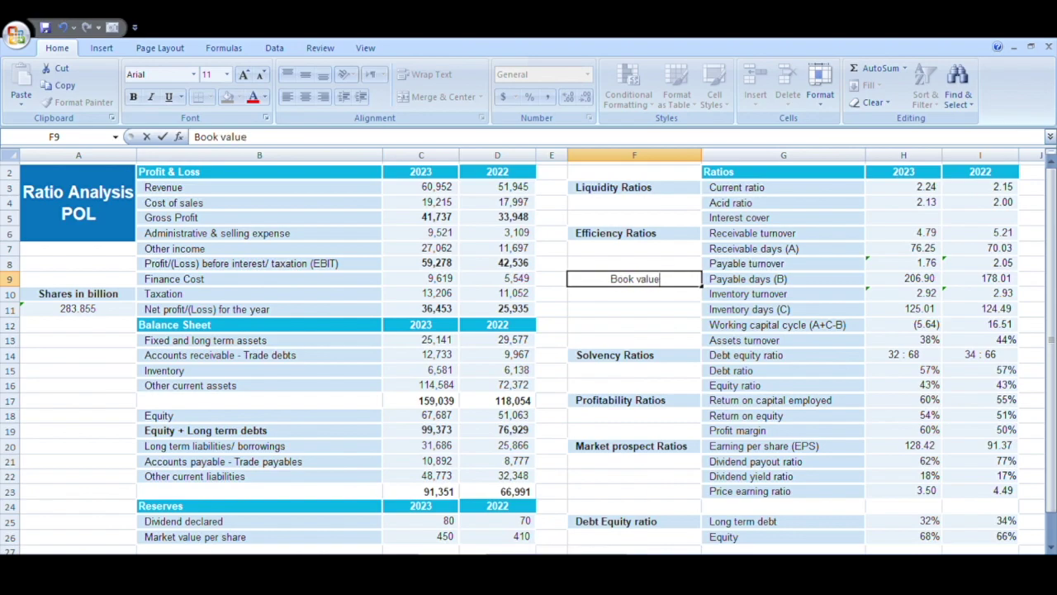
pyautogui.hotkey('ctrl', 'Return')
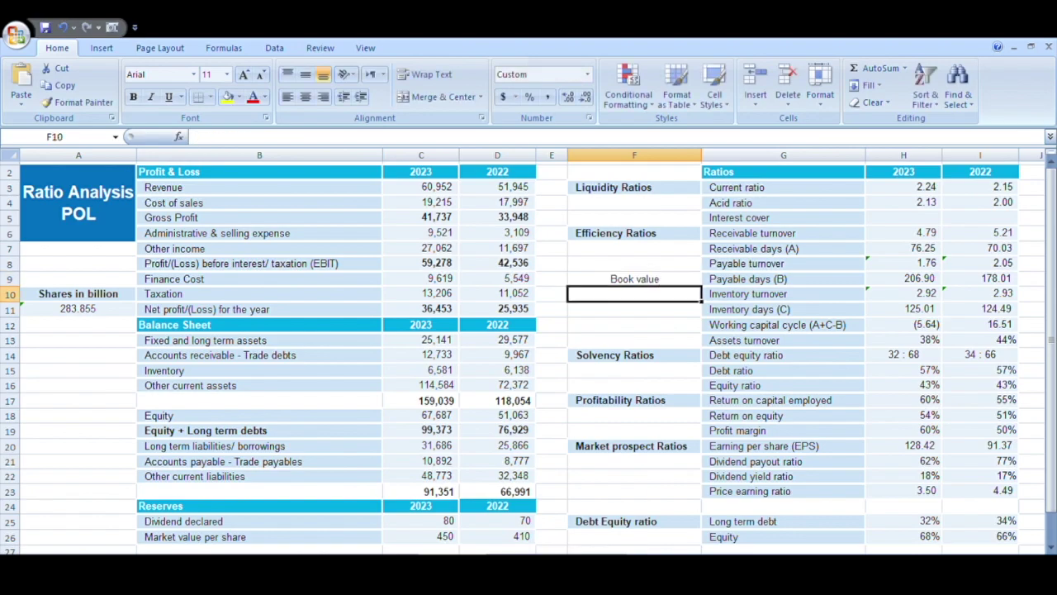
# - Enter =C18 in F10 to bring in the 2023 equity beneath the Book value label
pyautogui.press('Down')
pyautogui.write('=')
pyautogui.press('Left')
pyautogui.press('Left')
pyautogui.press('Left')
pyautogui.press('Left')
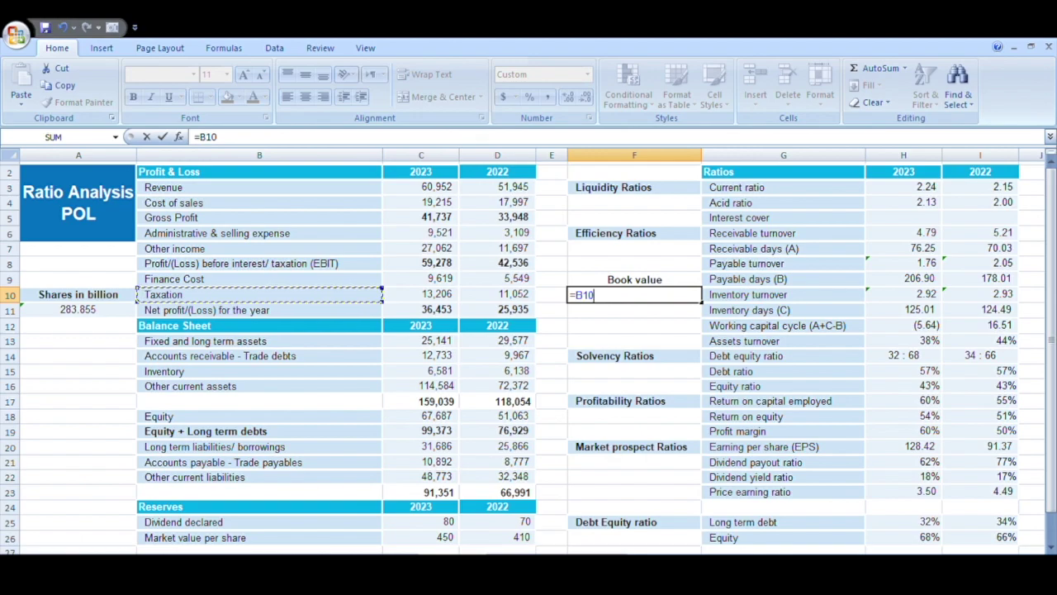
pyautogui.press('Down')
pyautogui.press('Down')
pyautogui.press('Down')
pyautogui.press('Down')
pyautogui.press('Down')
pyautogui.press('Down')
pyautogui.press('Down')
pyautogui.press('Down')
pyautogui.press('Right')
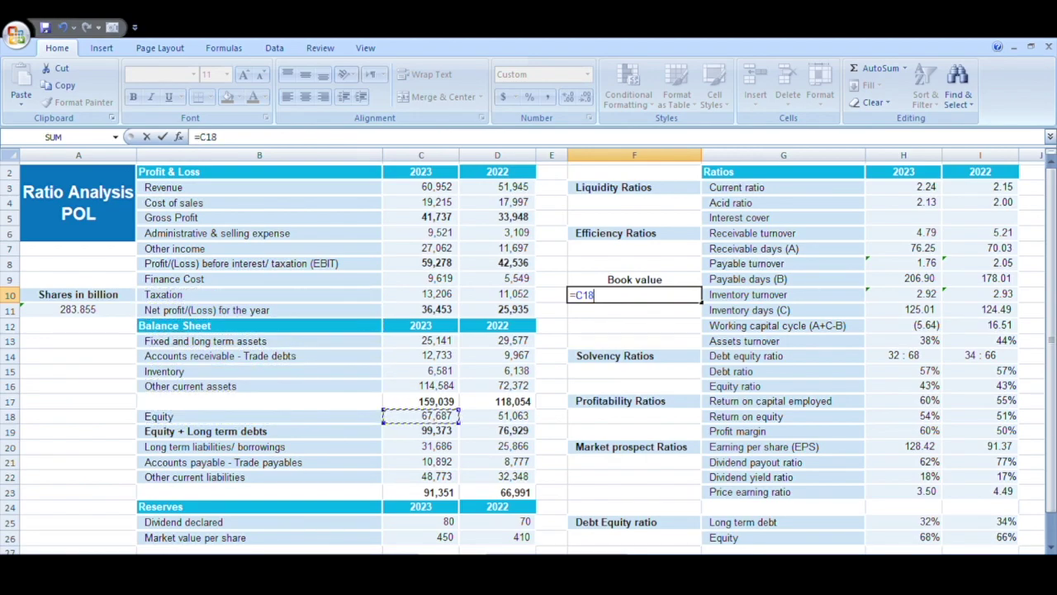
pyautogui.press('Return')
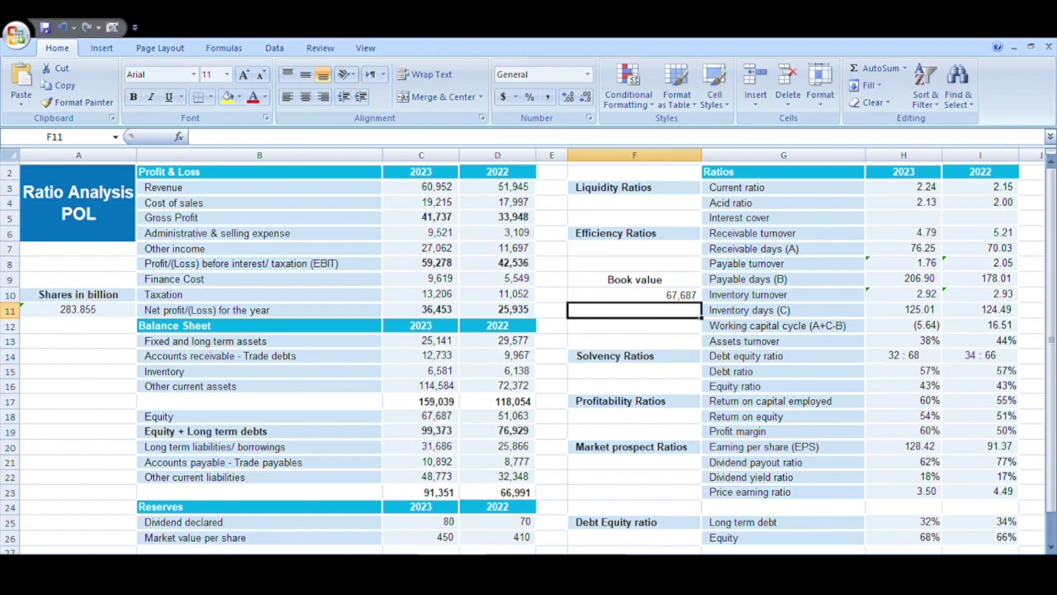
# - Enter =F10/A11 in F11 to divide the equity by the shares in billion, and check the formula
pyautogui.write('=')
pyautogui.press('Up')
pyautogui.write('/')
pyautogui.press('Left')
pyautogui.press('Left')
pyautogui.press('Left')
pyautogui.press('Left')
pyautogui.press('Left')
pyautogui.press('Return')
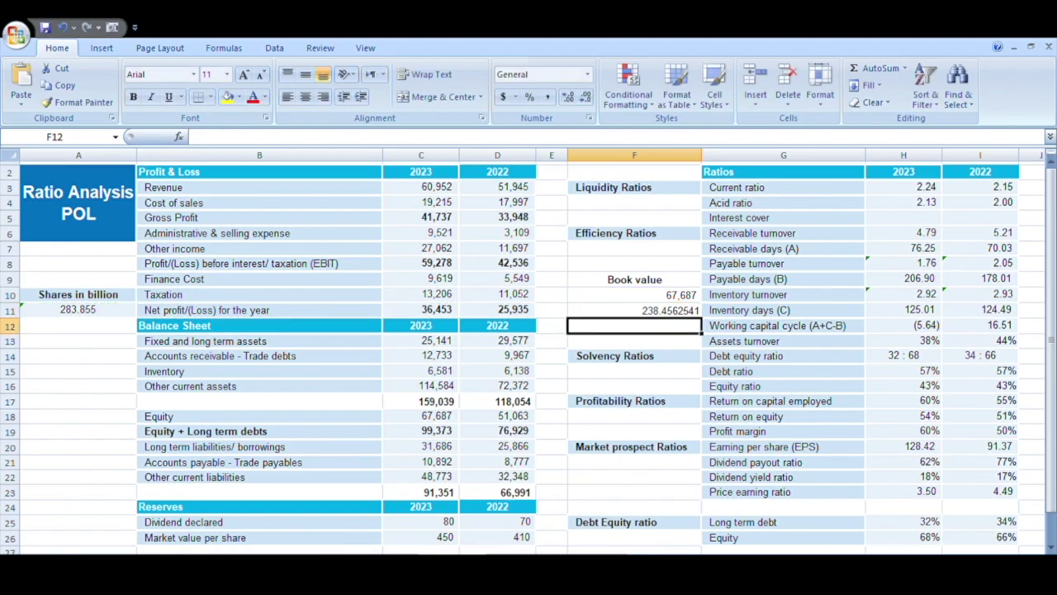
pyautogui.click(634, 309)
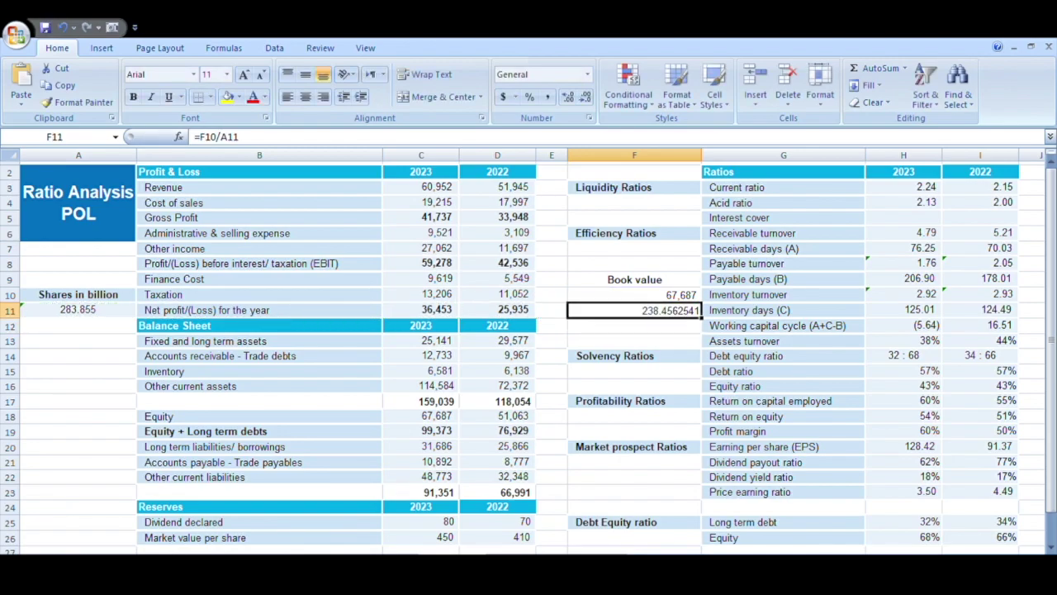